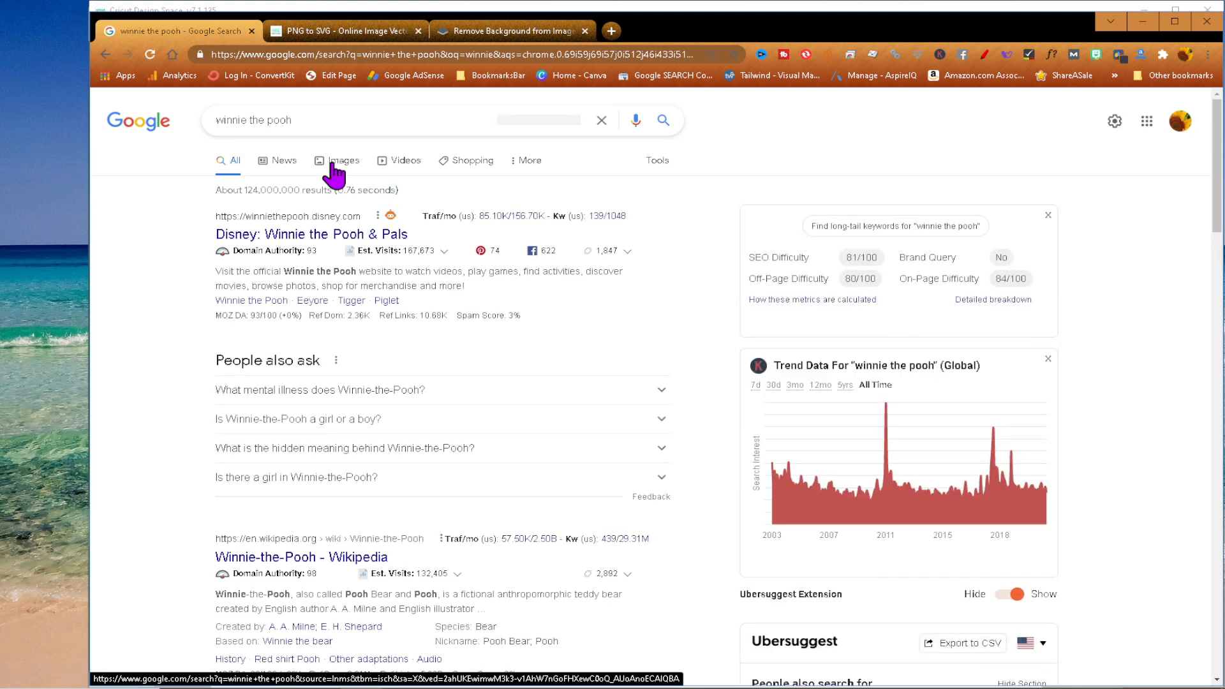
Step: Show image results for winnie the pooh and filter them to large size and transparent color
left_click(336, 171)
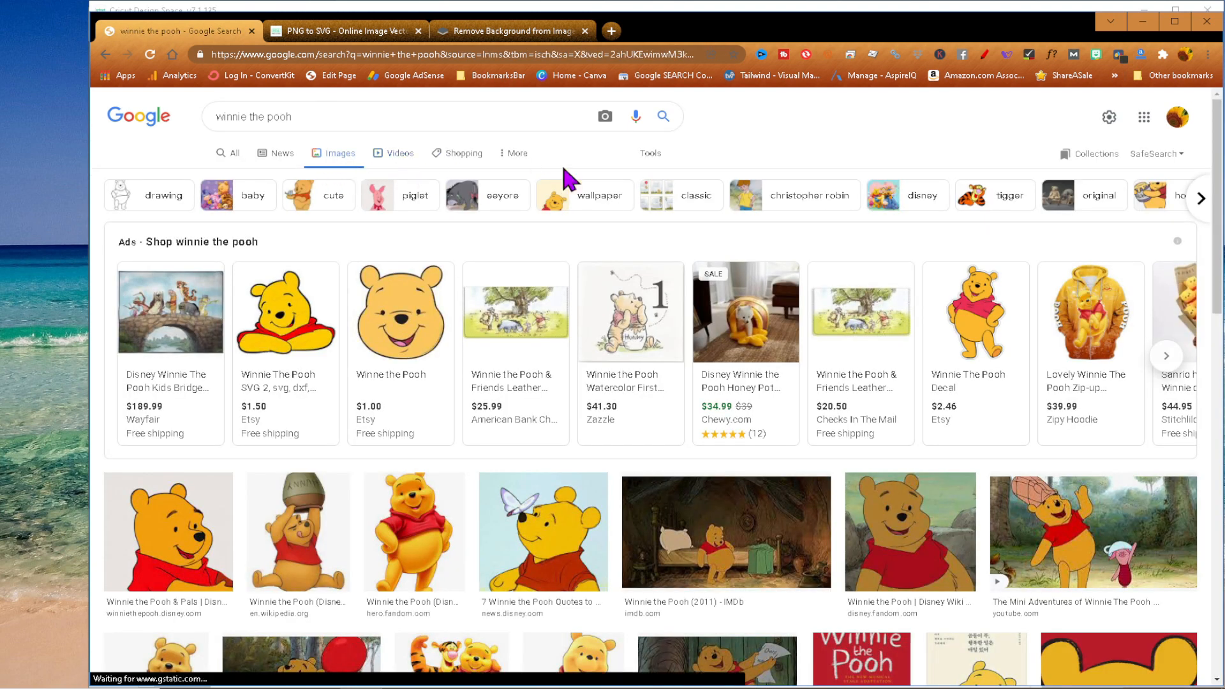
left_click(648, 157)
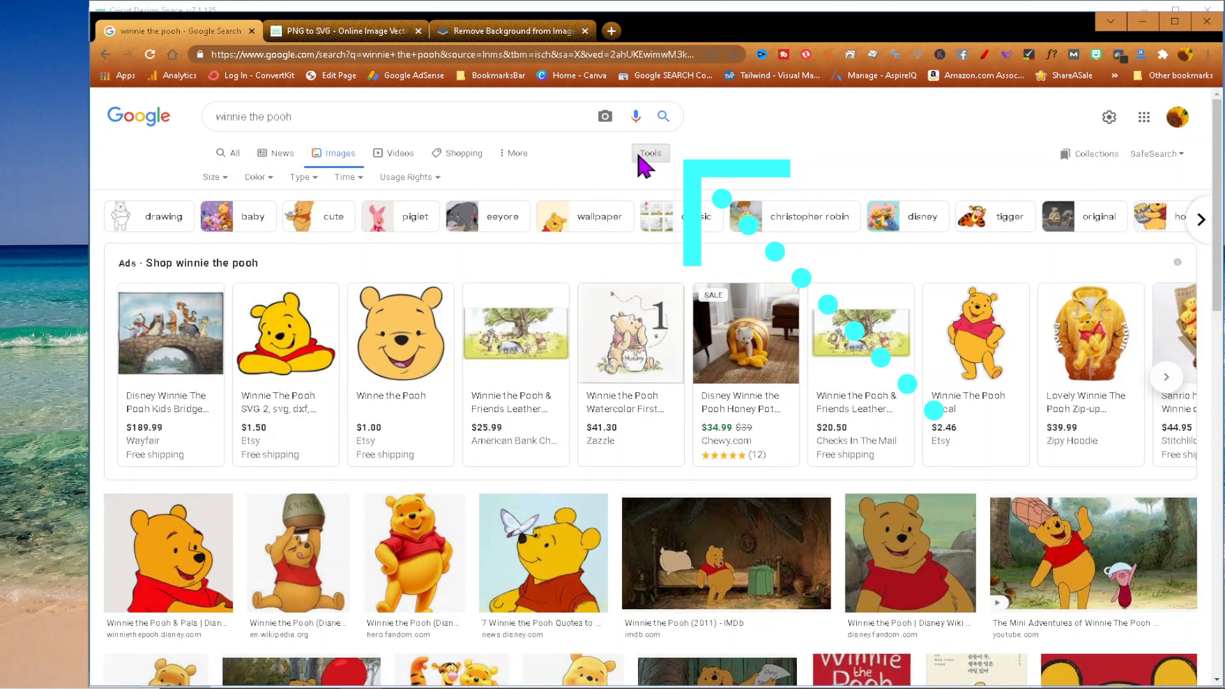
left_click(216, 178)
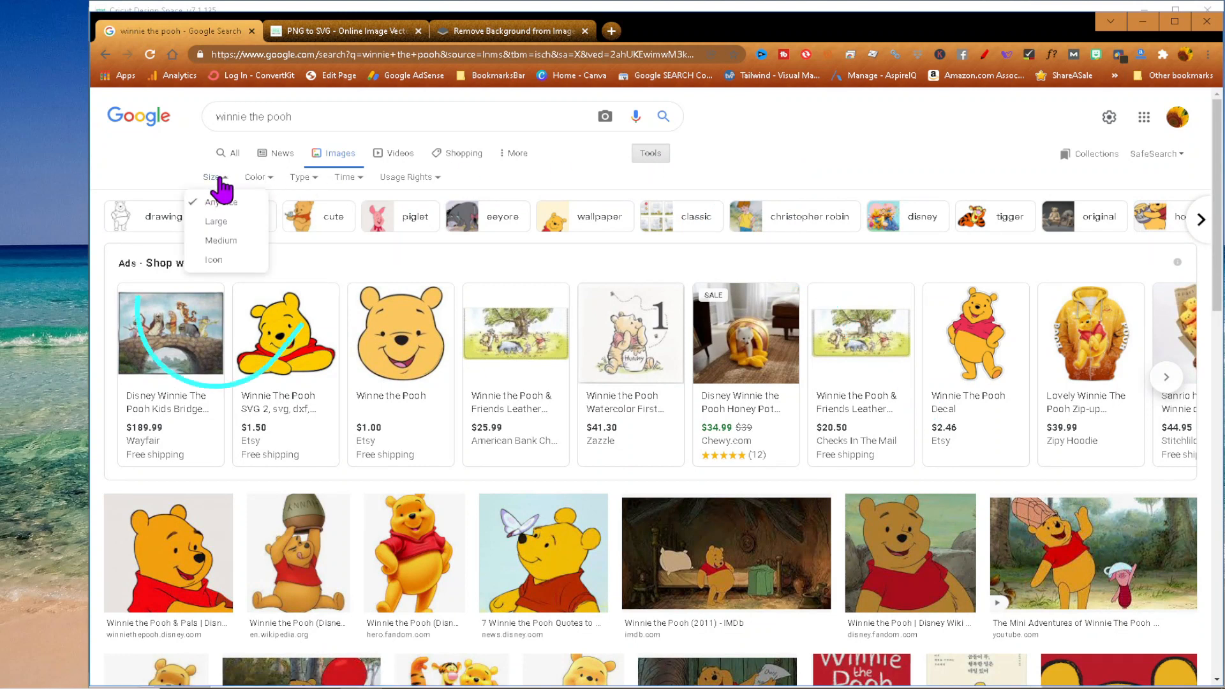
left_click(217, 223)
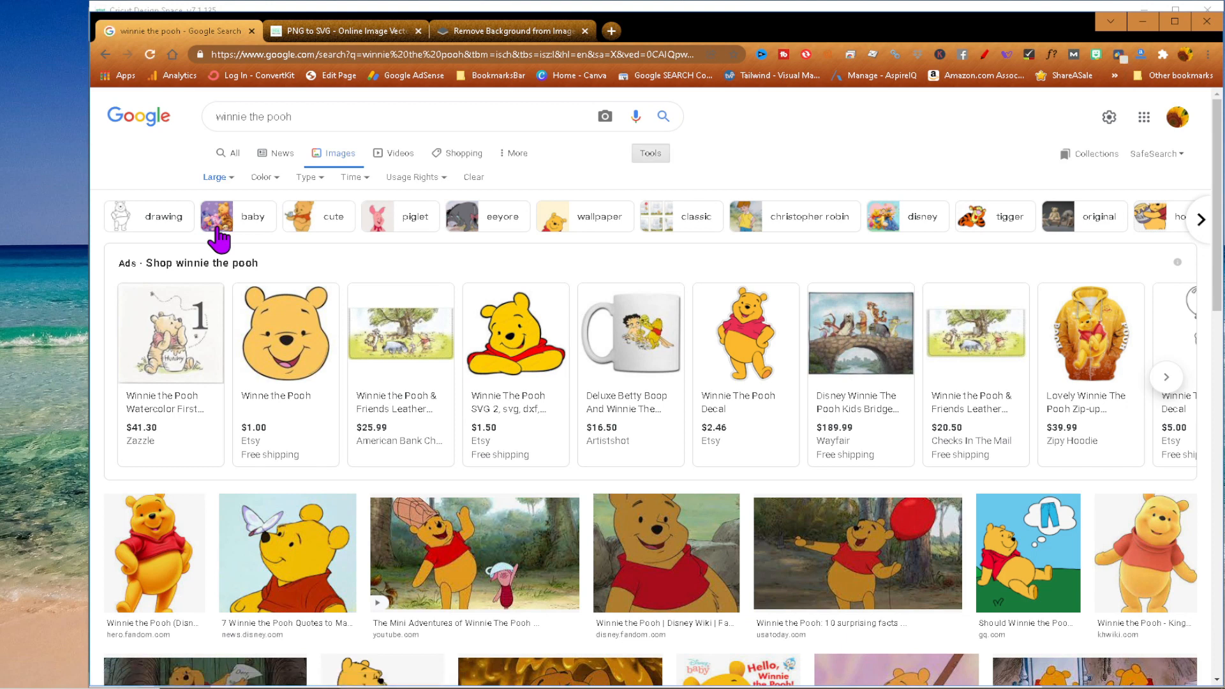
left_click(273, 179)
left_click(273, 240)
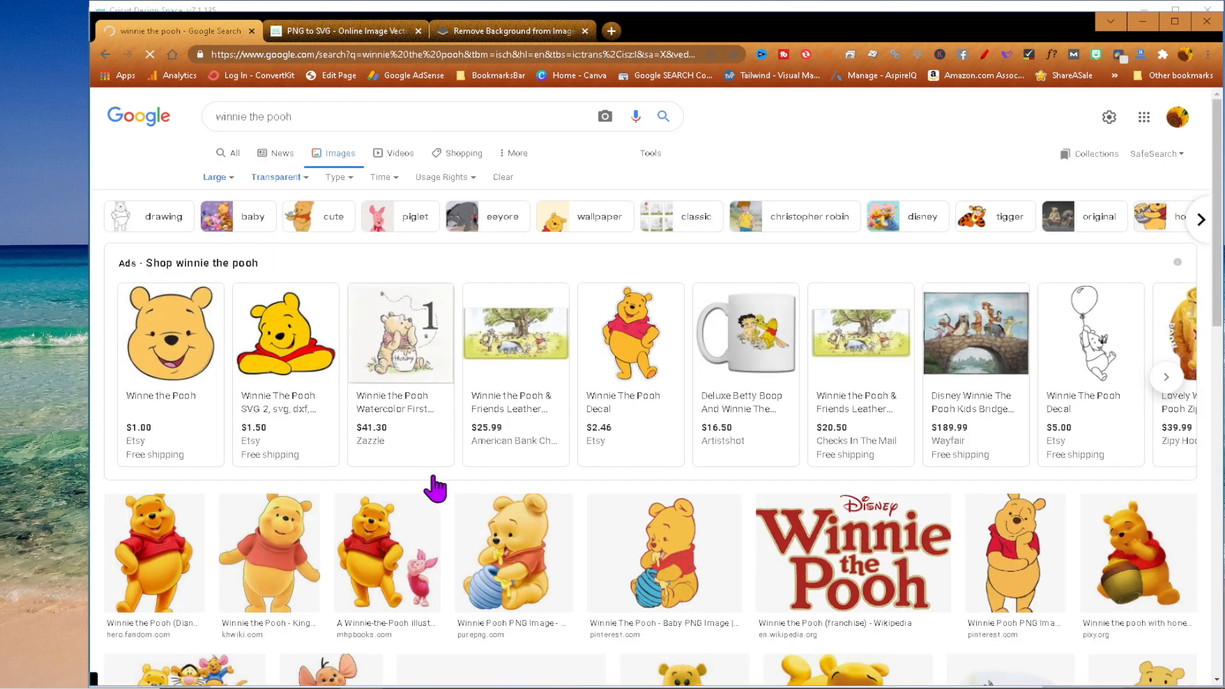
Step: Browse the image results and open the preview of the reclining Winnie Pooh PNG from pngimg.com
scroll(434, 486, "down", 1)
scroll(435, 488, "down", 1)
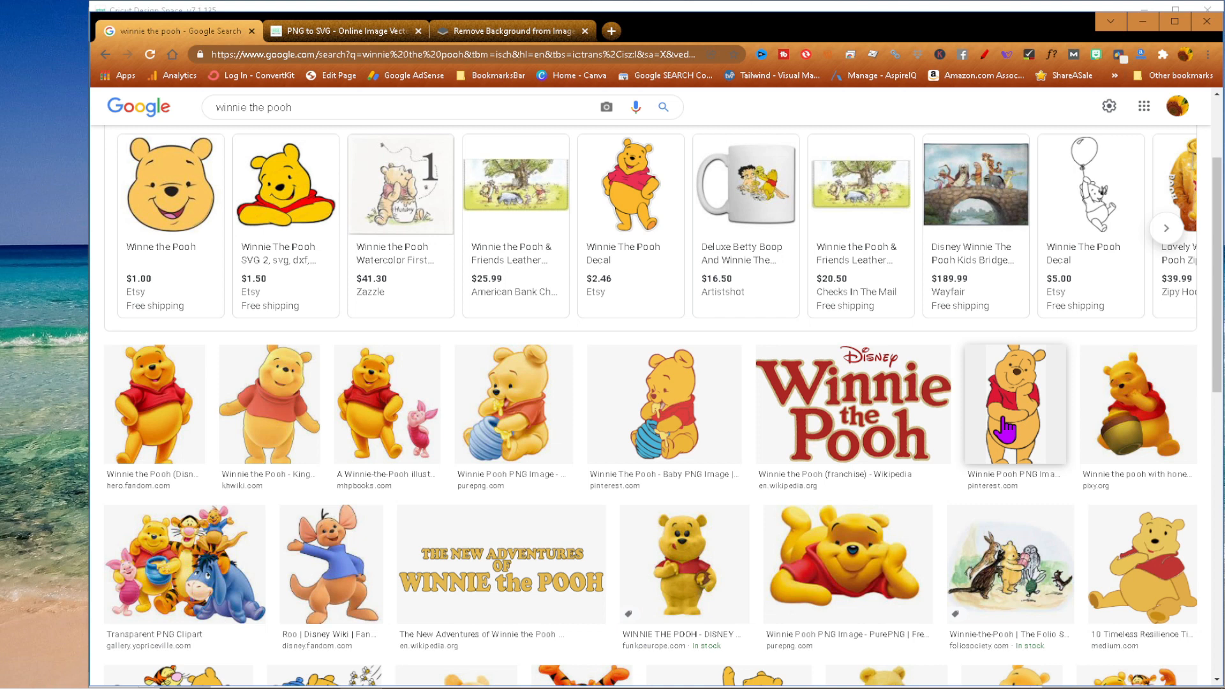
scroll(1005, 430, "down", 1)
scroll(1004, 430, "down", 3)
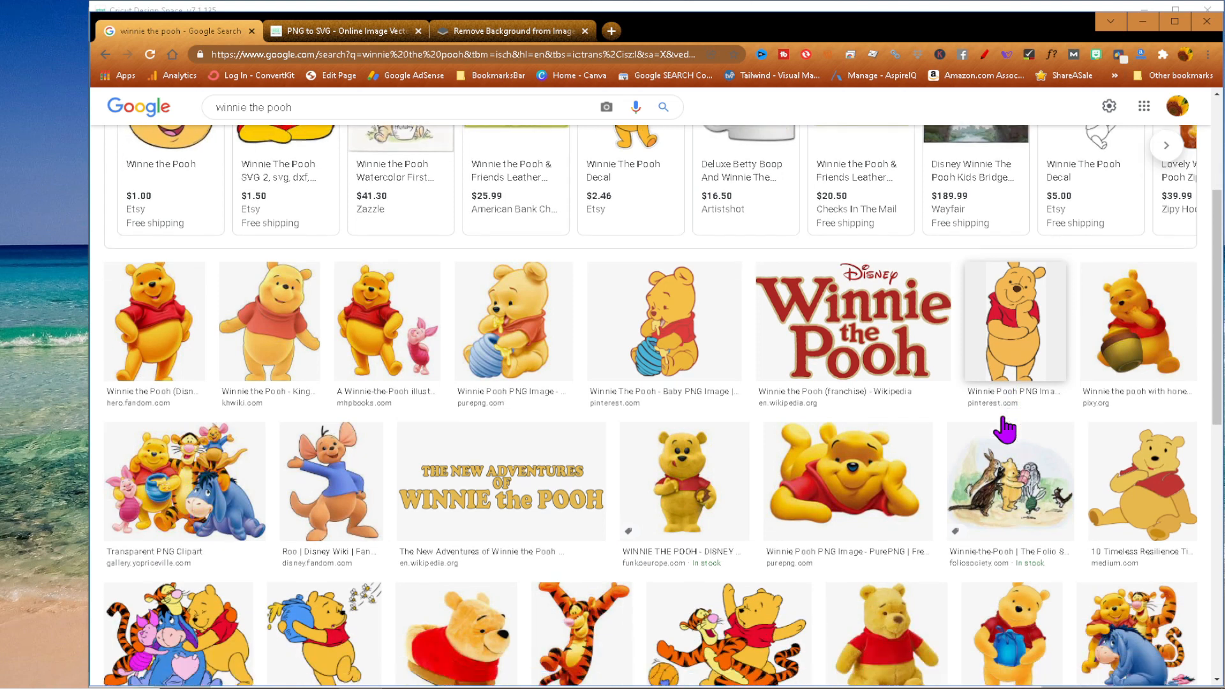
scroll(1005, 431, "down", 3)
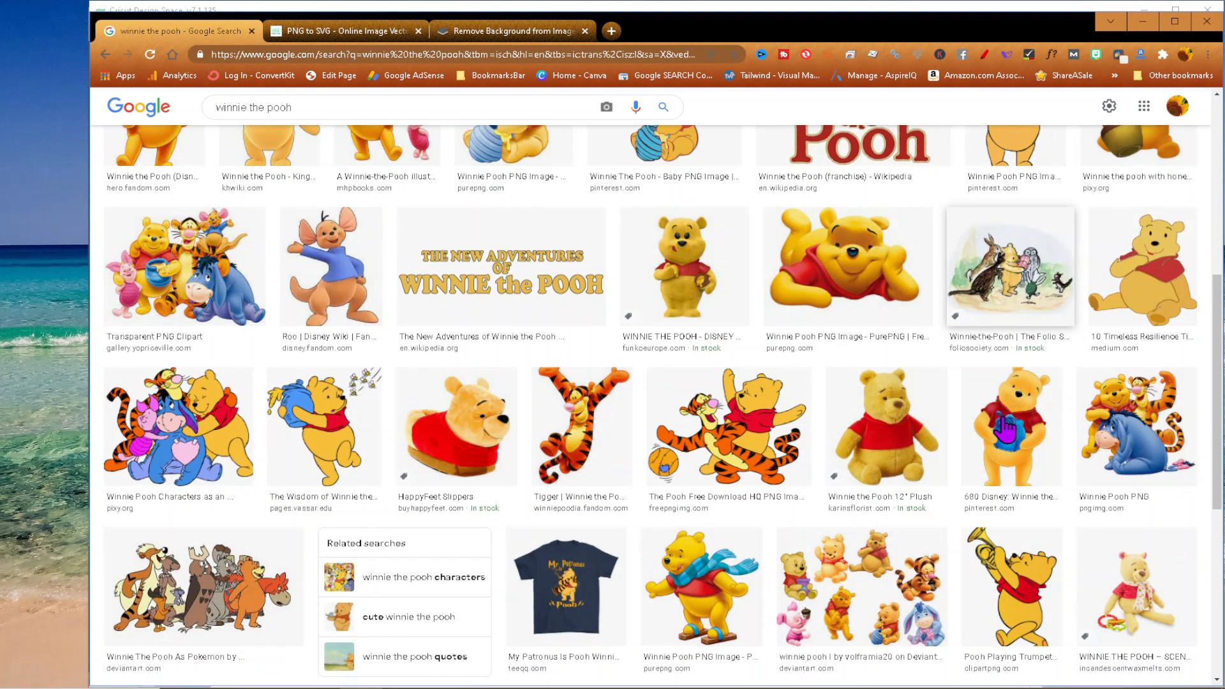
scroll(1005, 430, "down", 3)
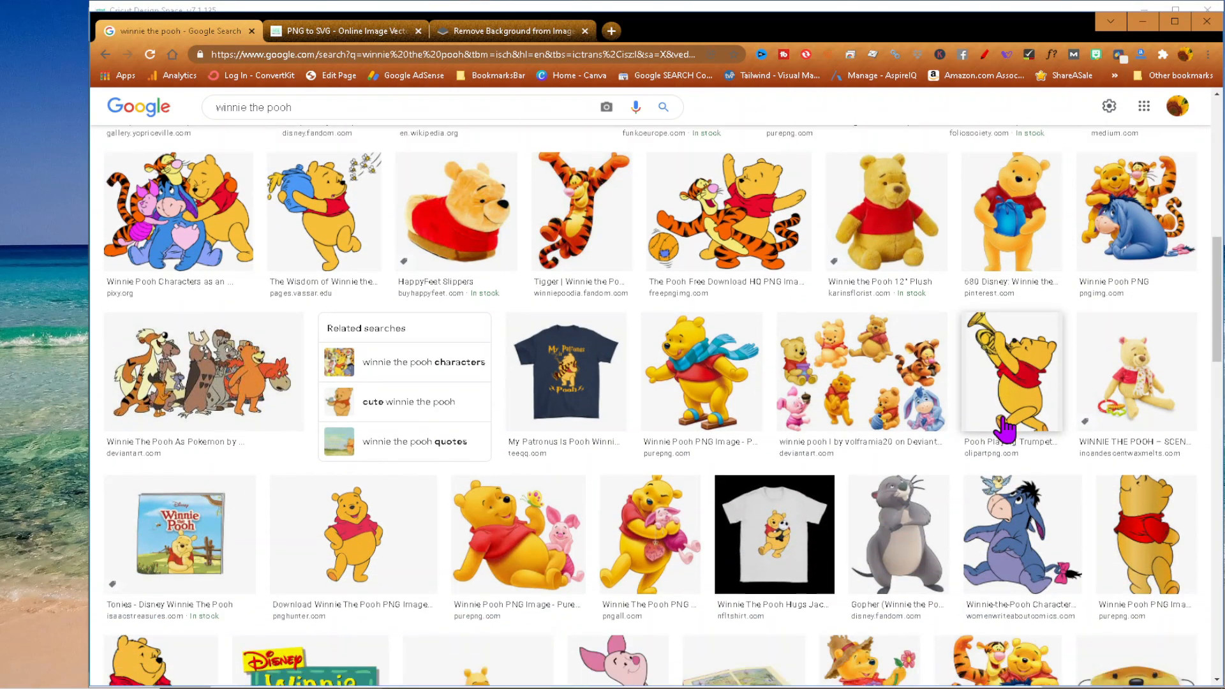
scroll(1004, 431, "down", 2)
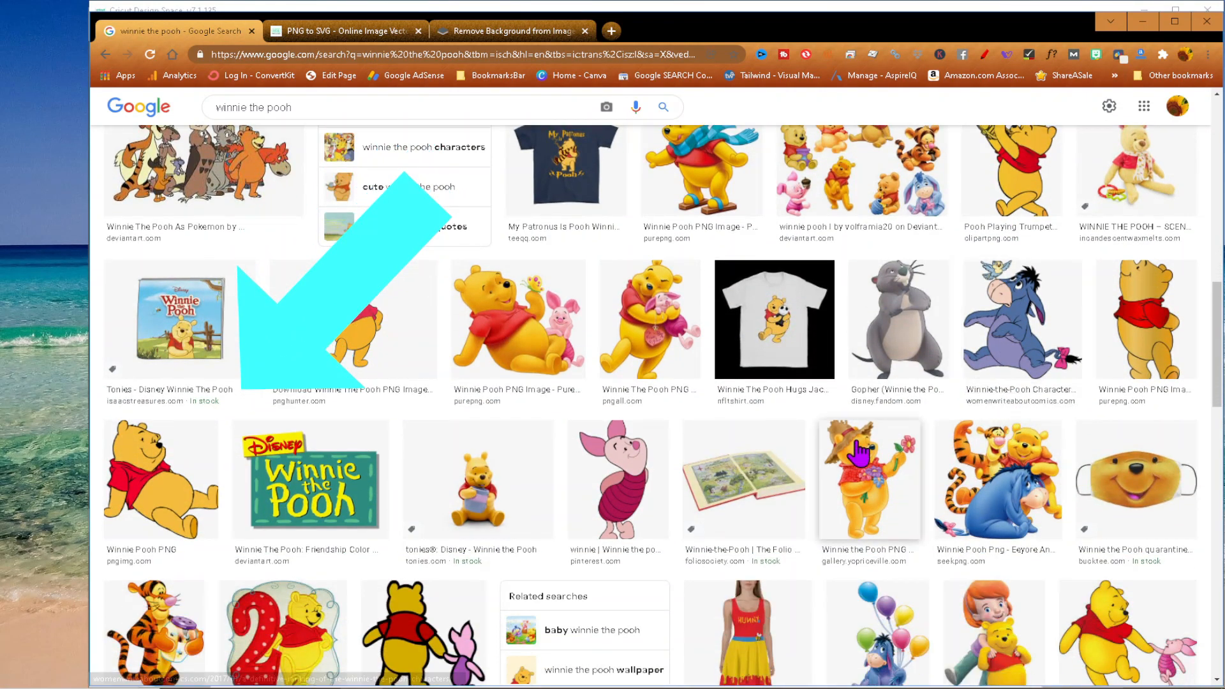
left_click(145, 487)
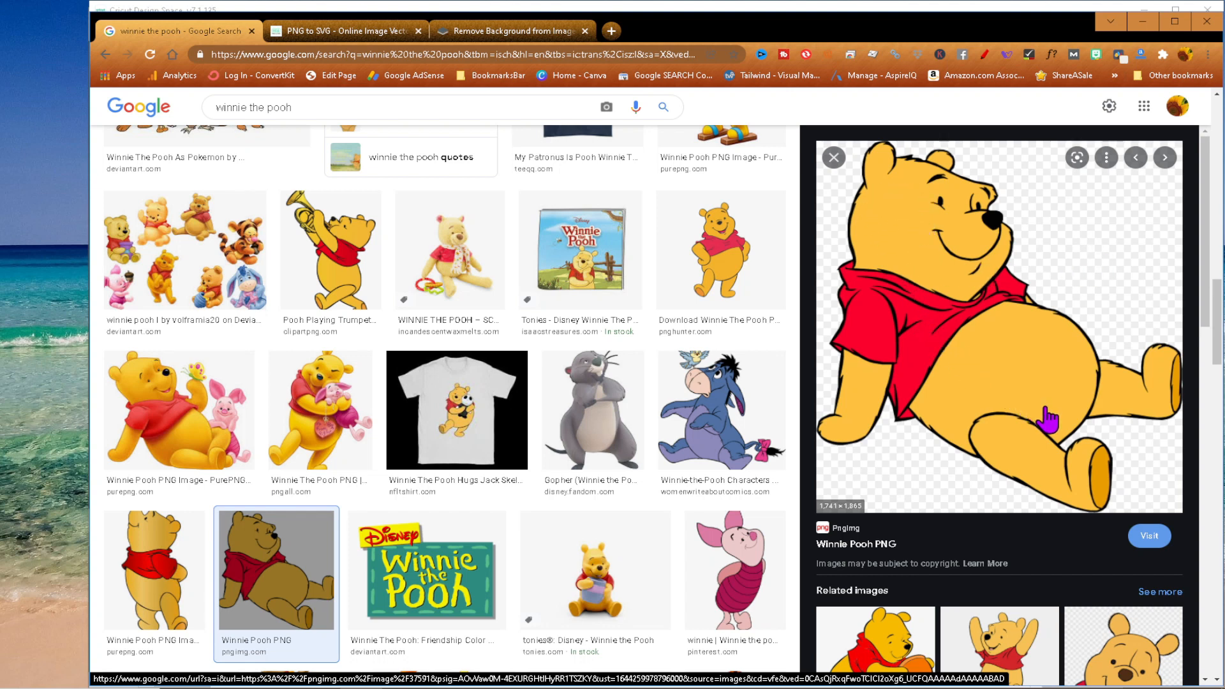
Step: Save the previewed Pooh image to the Desktop as a PNG named poohbear and close the image viewer
right_click(948, 319)
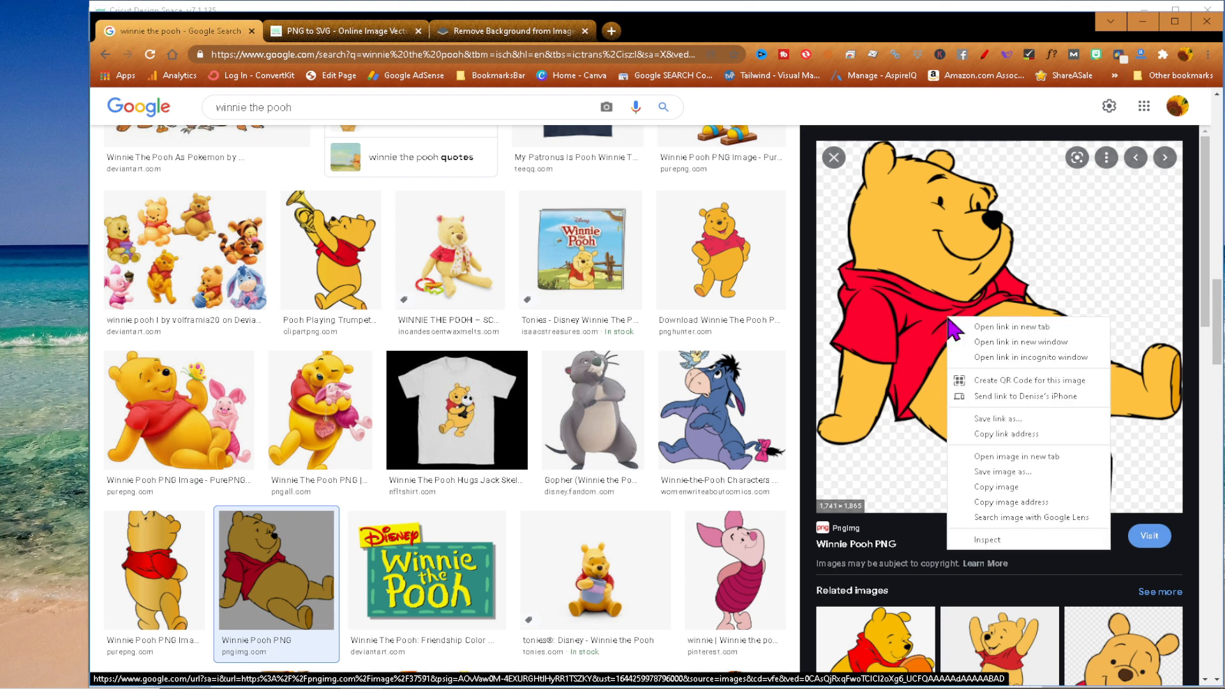
left_click(976, 473)
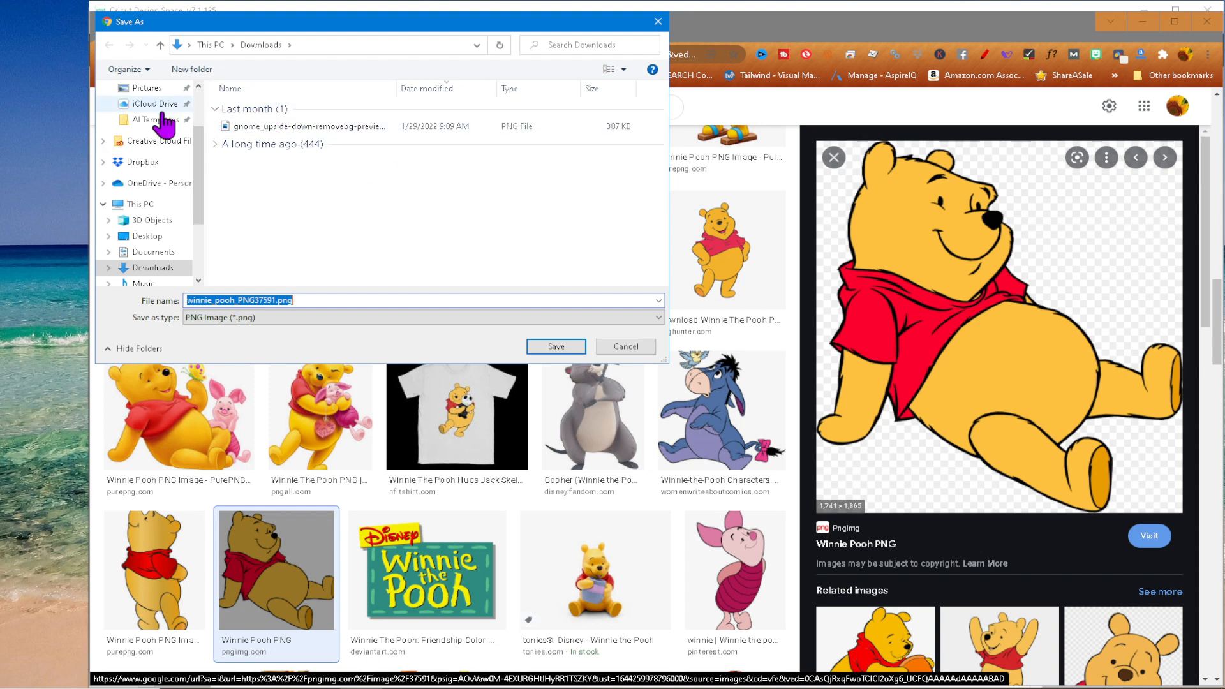
scroll(185, 147, "up", 1)
left_click_drag(199, 156, 200, 109)
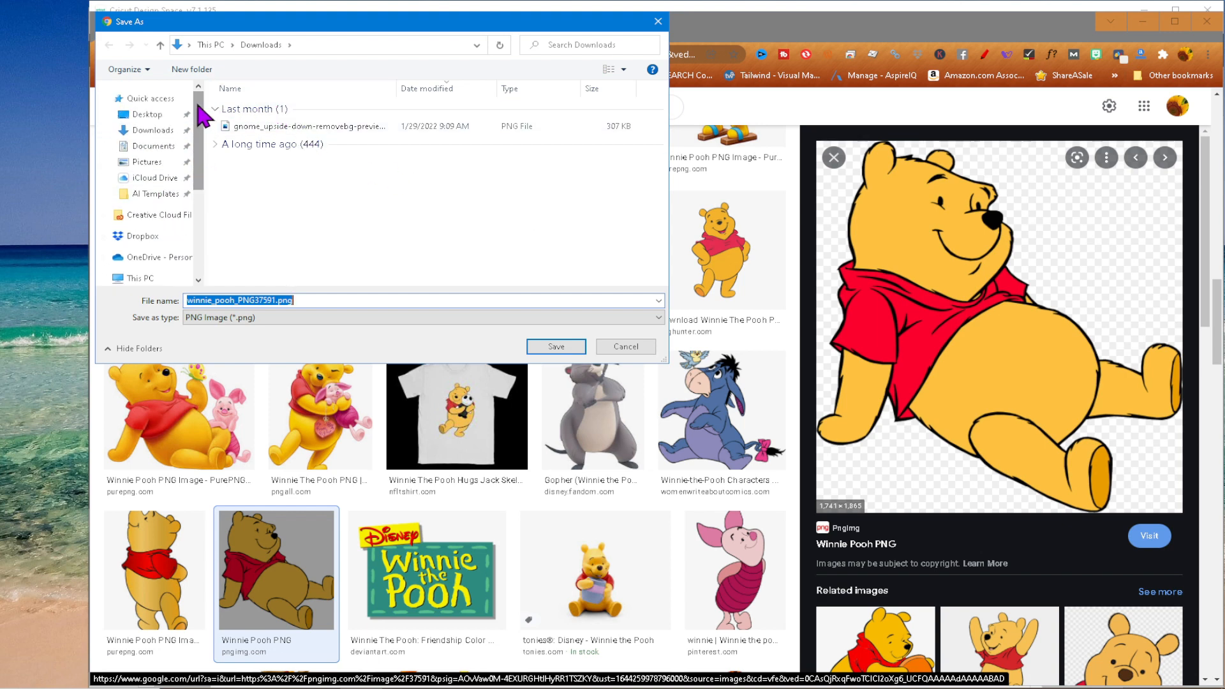
left_click(148, 115)
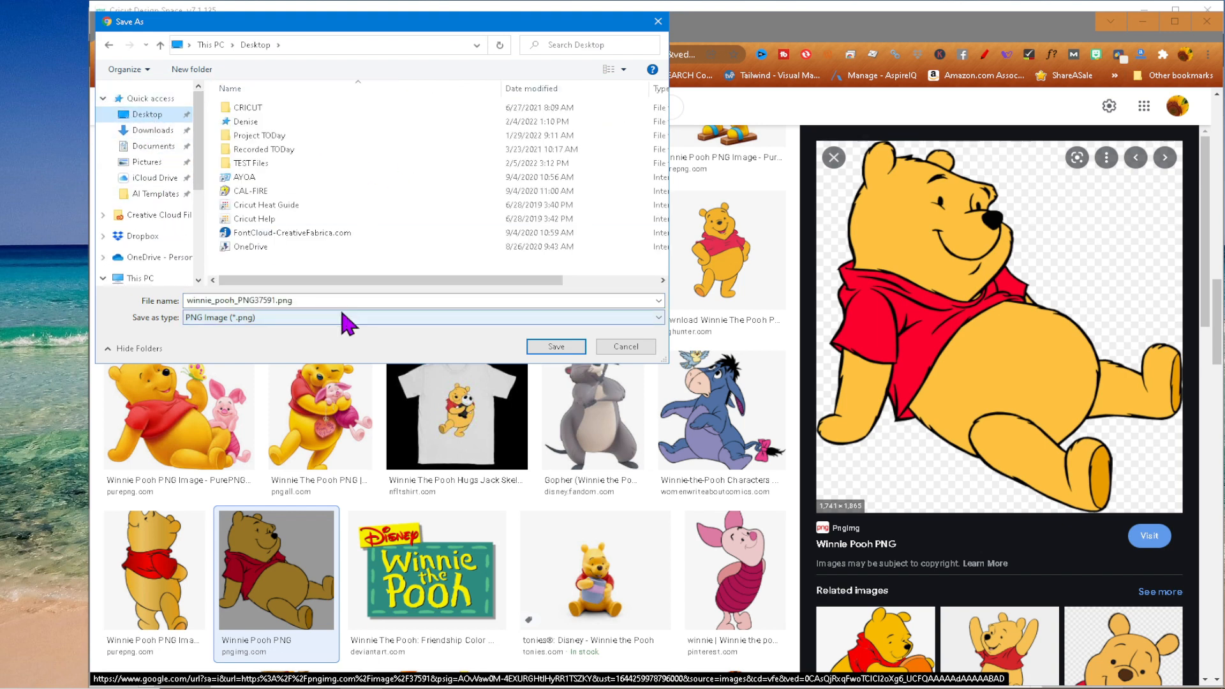
left_click(320, 301)
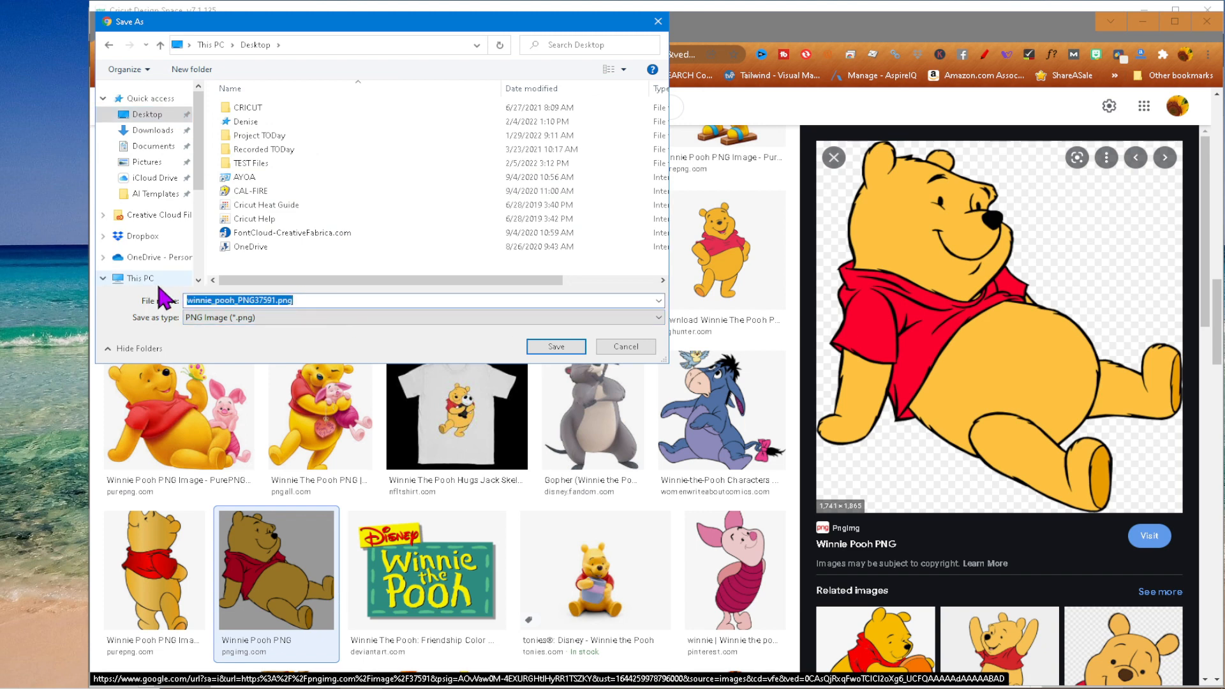
type("poohbear")
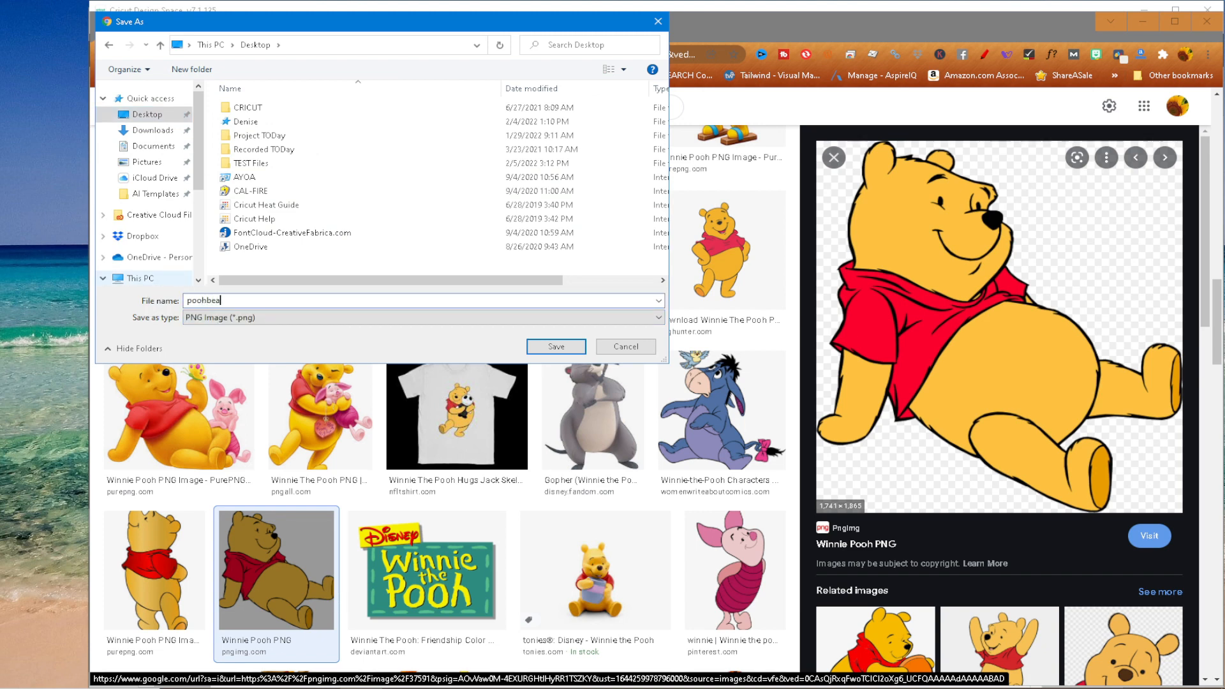
left_click(560, 348)
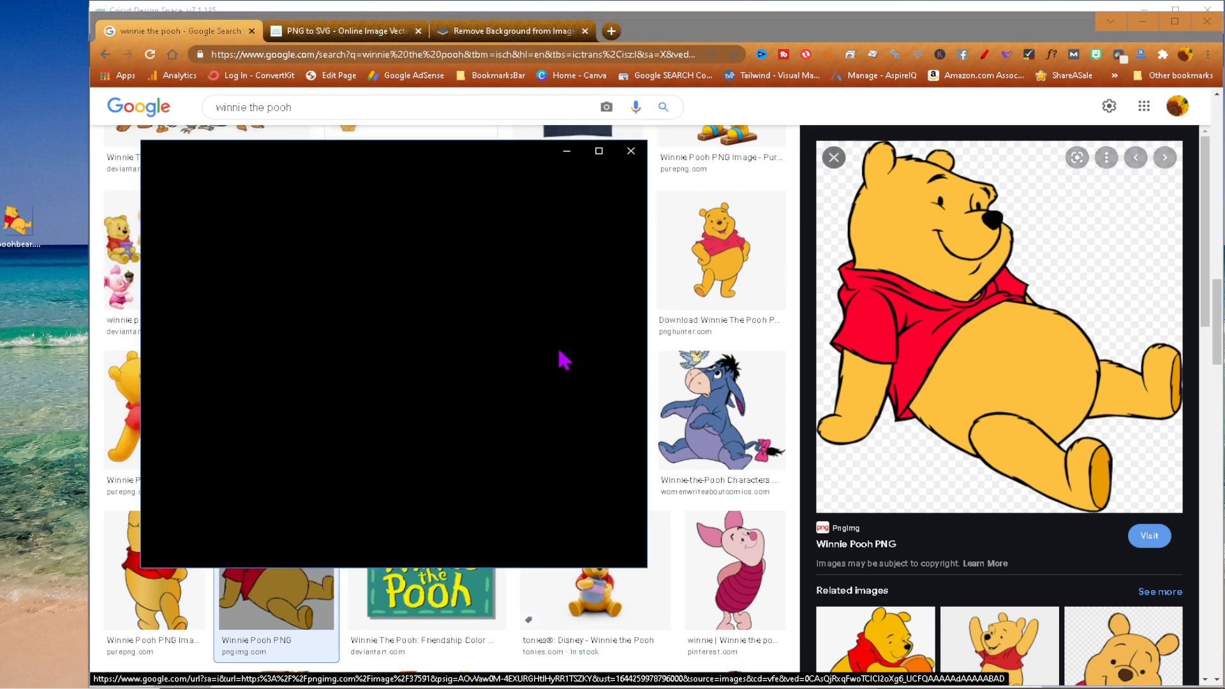
left_click(631, 151)
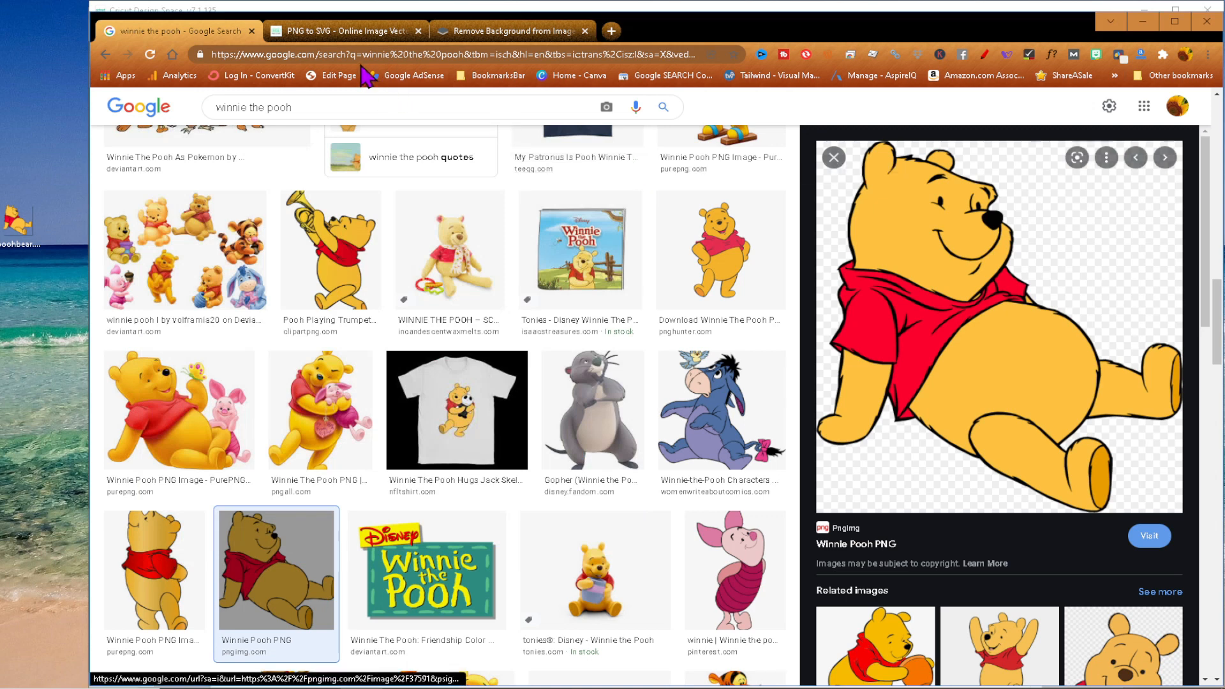
Step: Go to the pngtosvg.com converter and load the poohbear PNG from the desktop into its Image to Vector tool
left_click(335, 35)
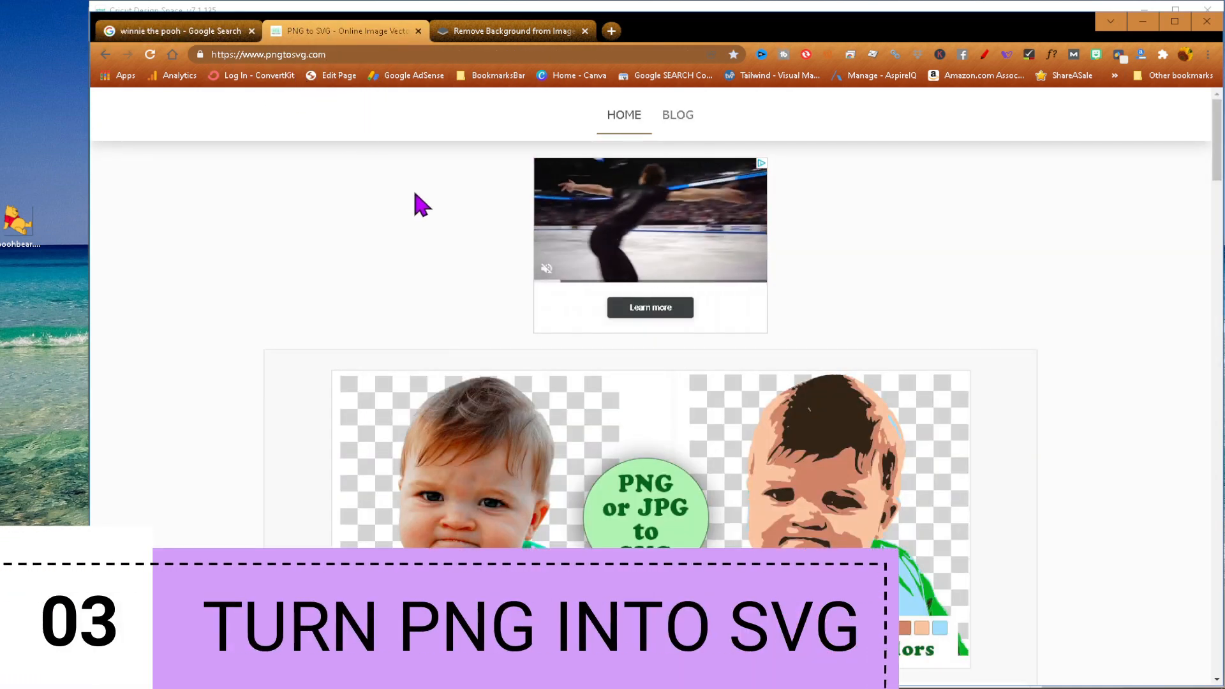
scroll(424, 479, "down", 2)
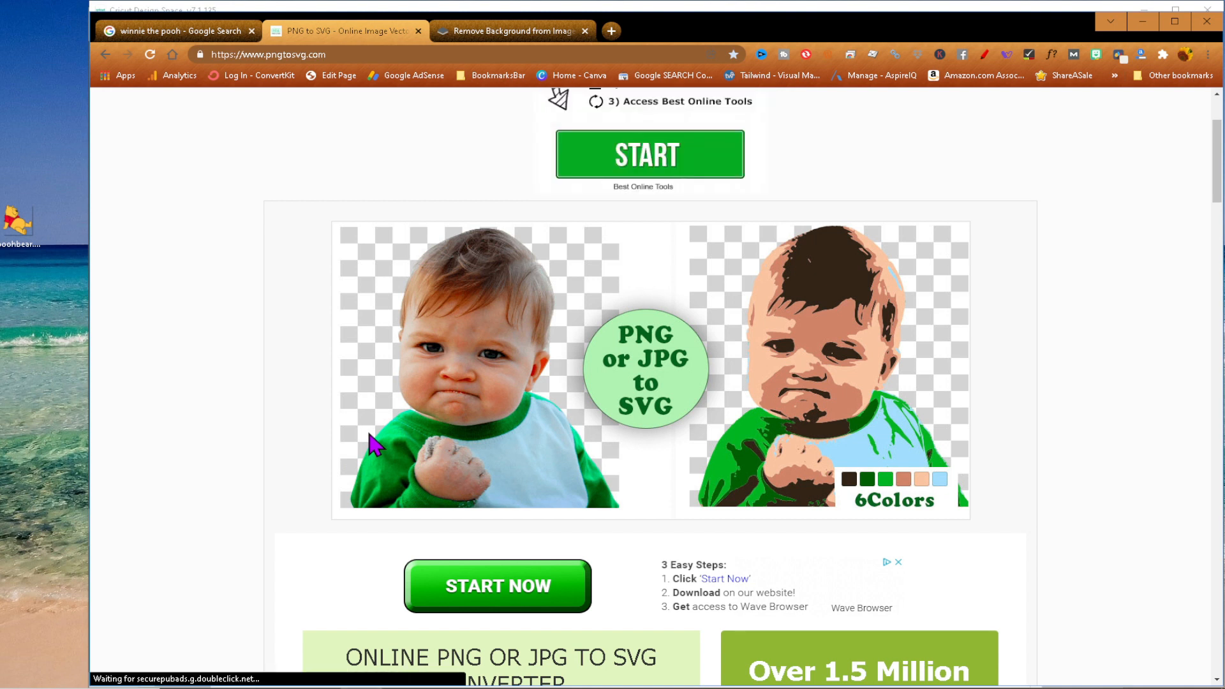
scroll(374, 443, "down", 6)
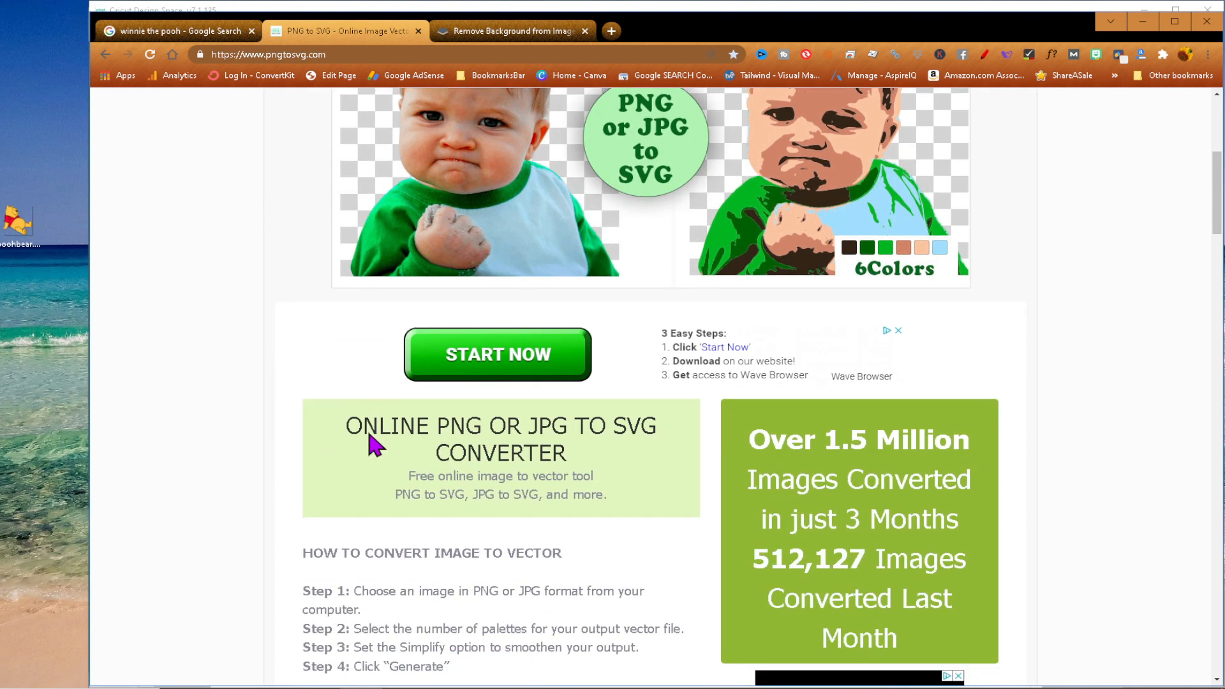
scroll(374, 443, "up", 5)
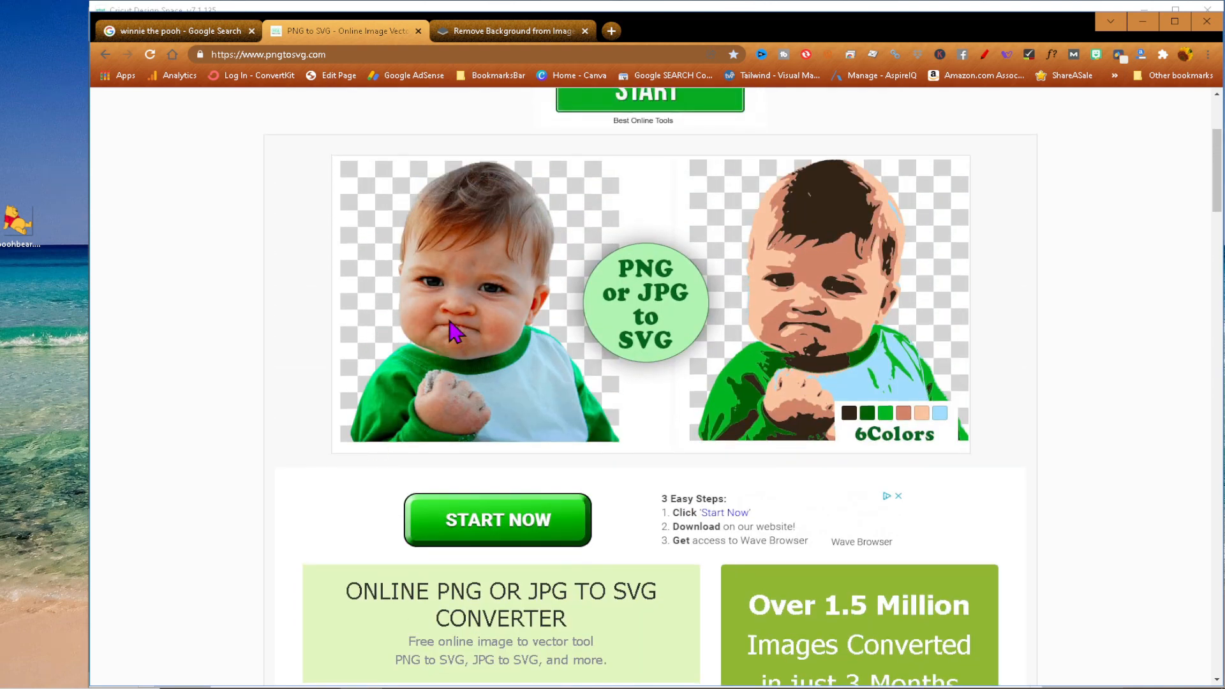
scroll(376, 402, "down", 12)
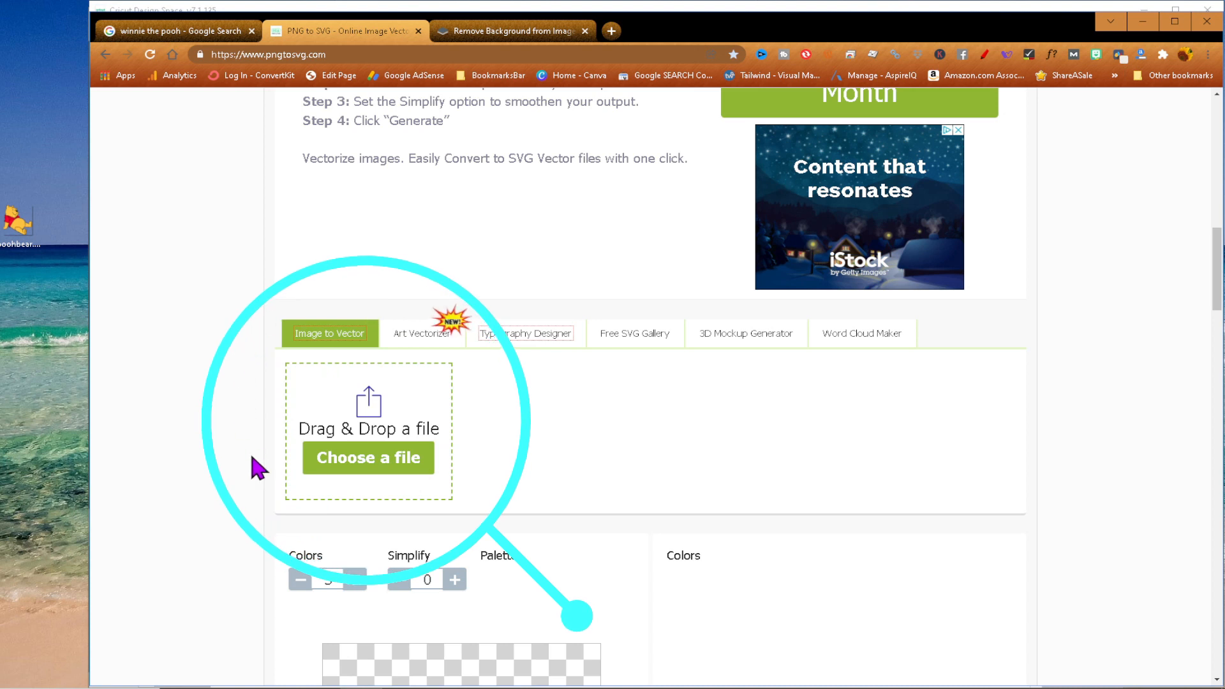
left_click(353, 465)
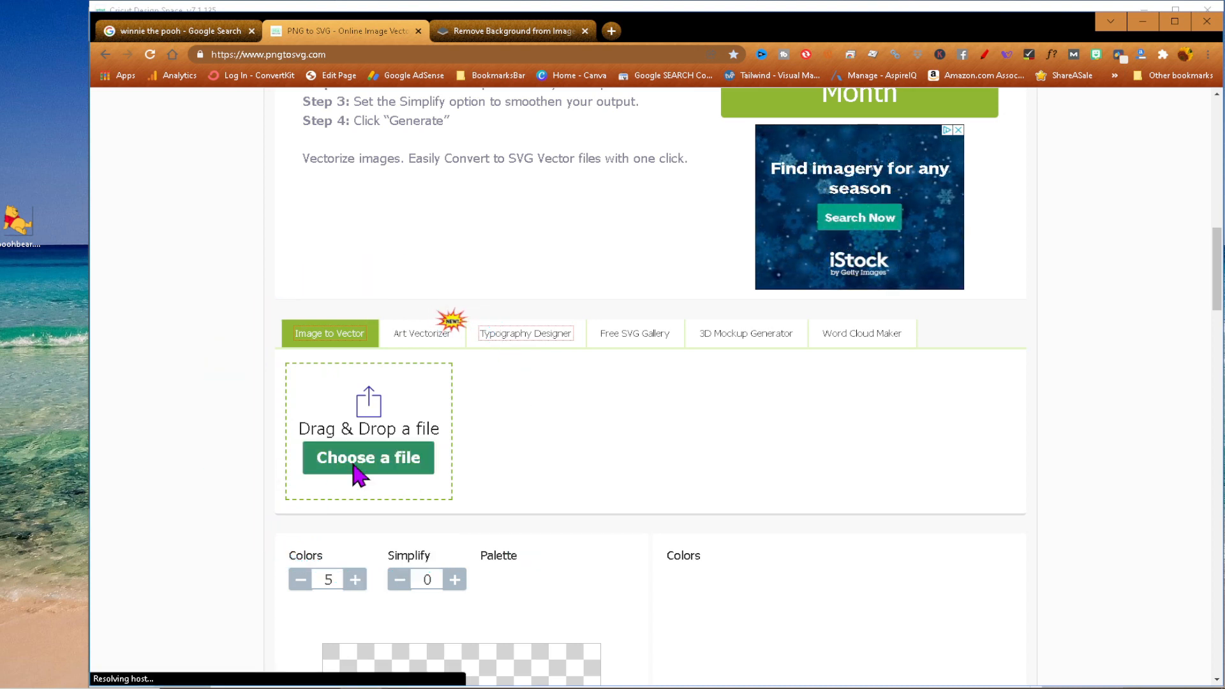
left_click(16, 226)
left_click_drag(28, 250, 359, 464)
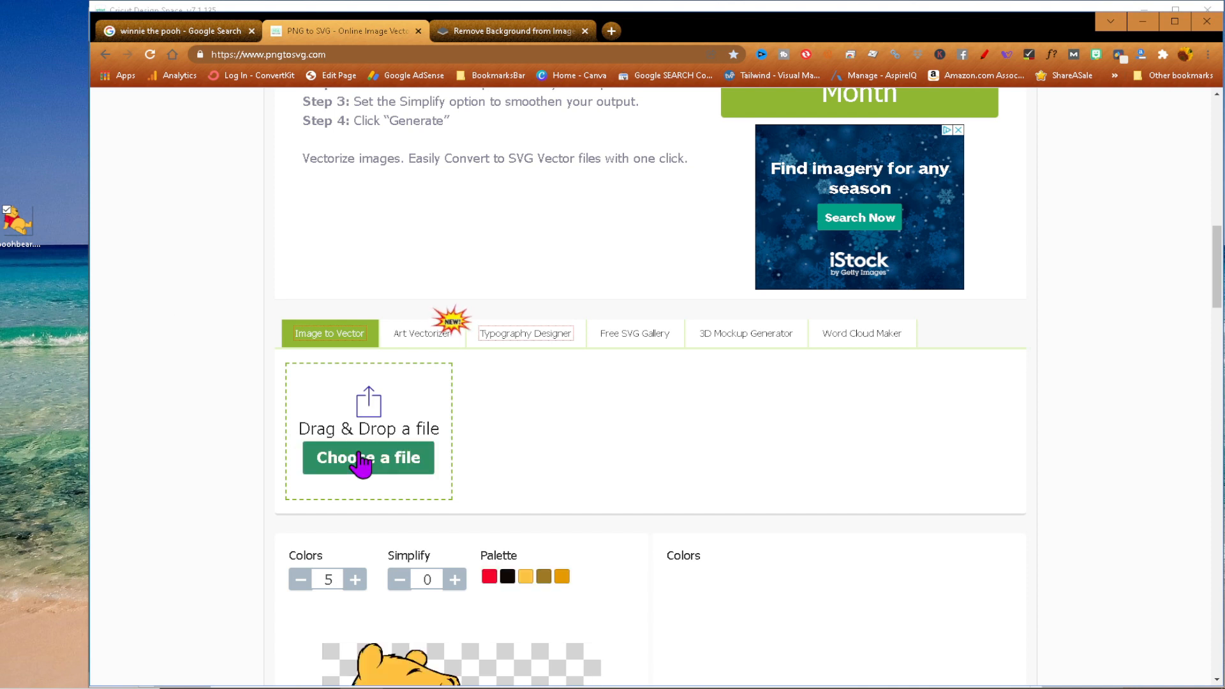
Step: Reduce the output to 4 colors and generate the vector version of the Pooh image
scroll(359, 465, "down", 4)
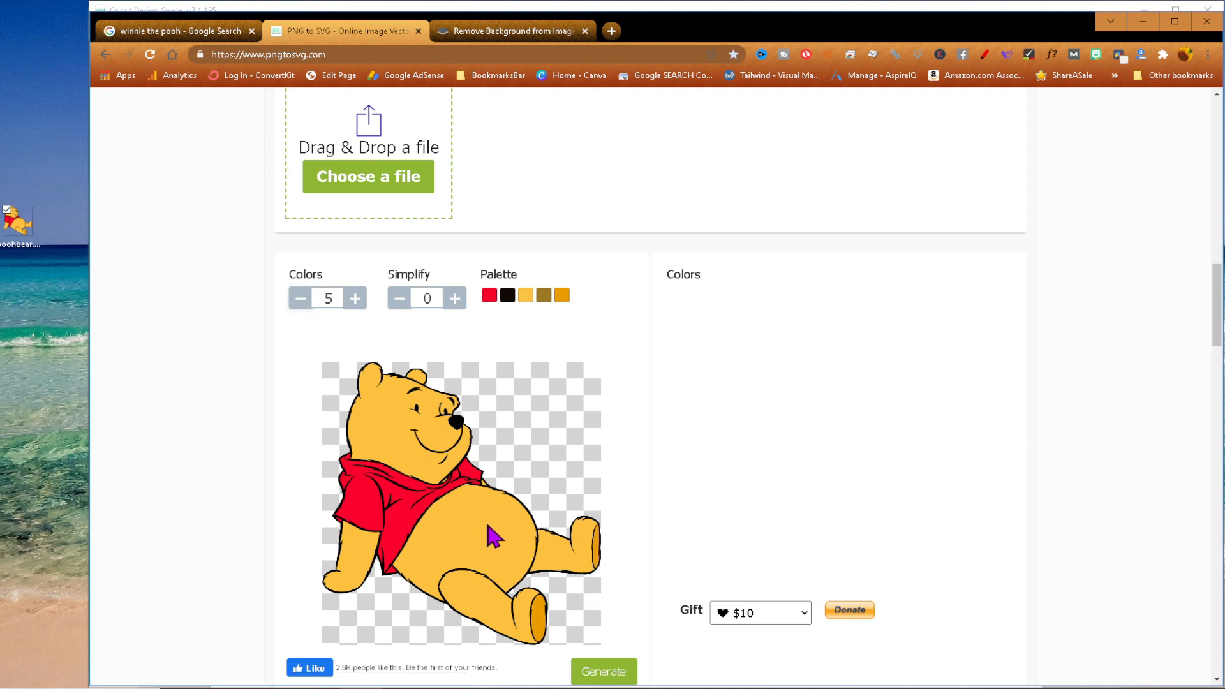
left_click(305, 306)
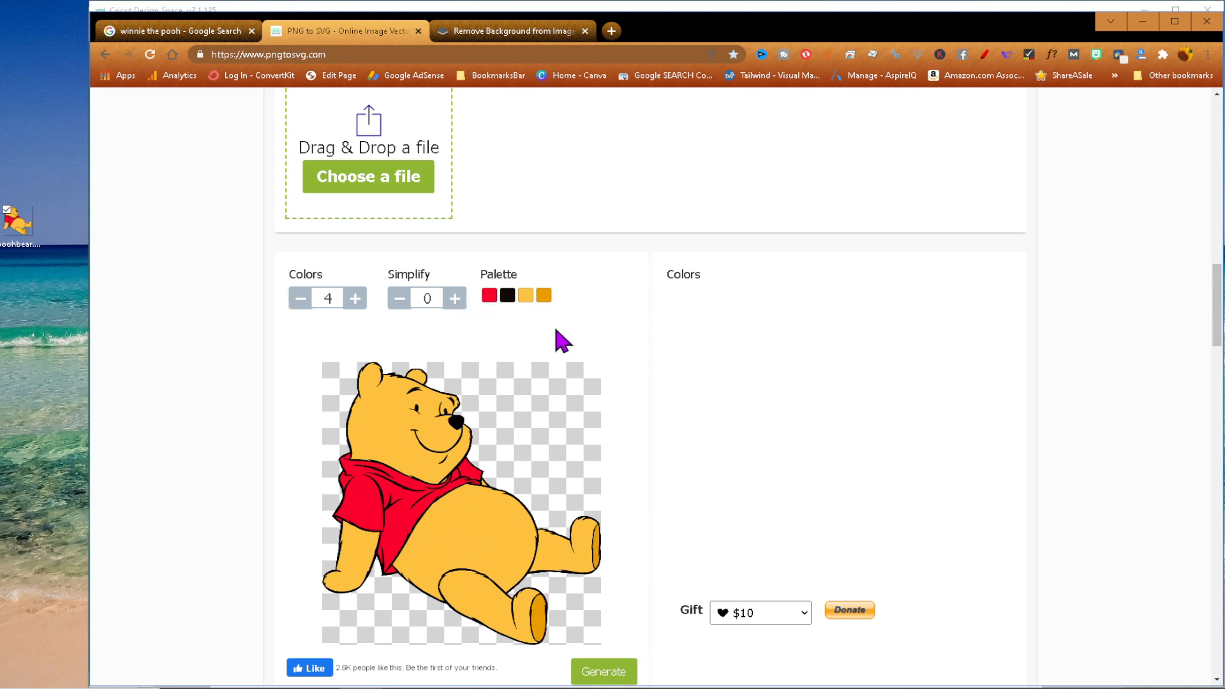
scroll(554, 325, "down", 1)
left_click(591, 595)
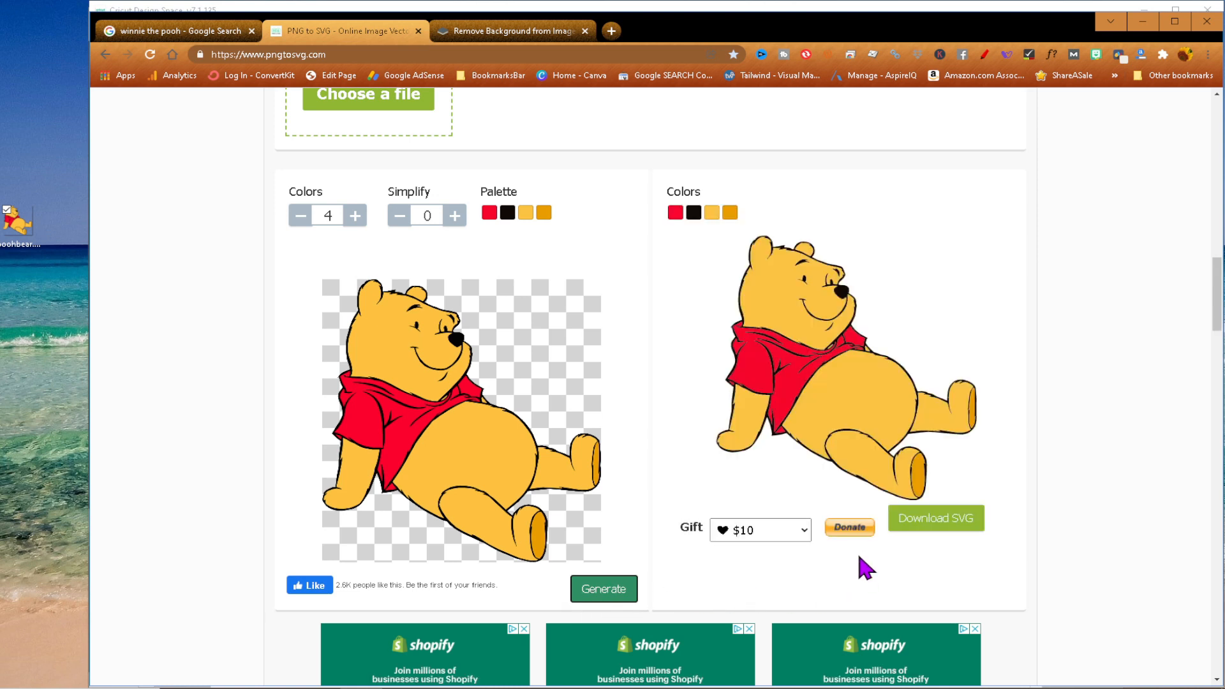
Step: Download the generated SVG and place the file on the desktop below the poohbear image
left_click(931, 523)
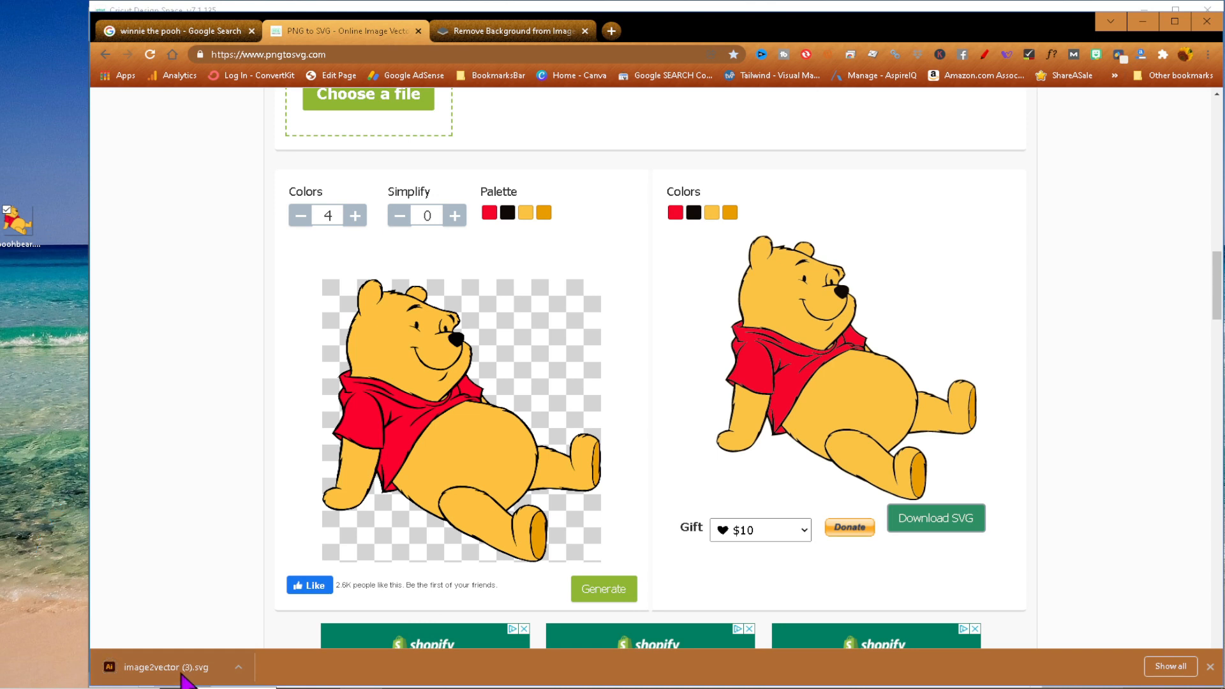
left_click_drag(183, 676, 26, 295)
left_click_drag(14, 231, 35, 227)
left_click_drag(37, 309, 48, 309)
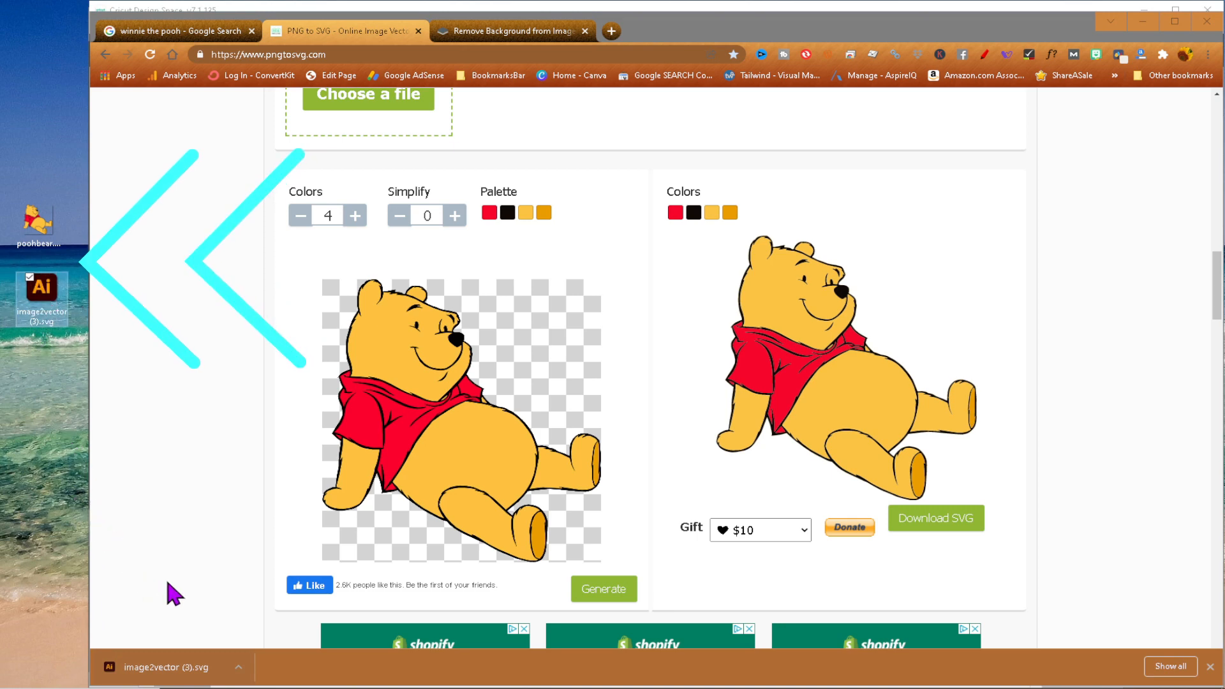
Step: Look at the remove.bg background removal page
left_click(503, 33)
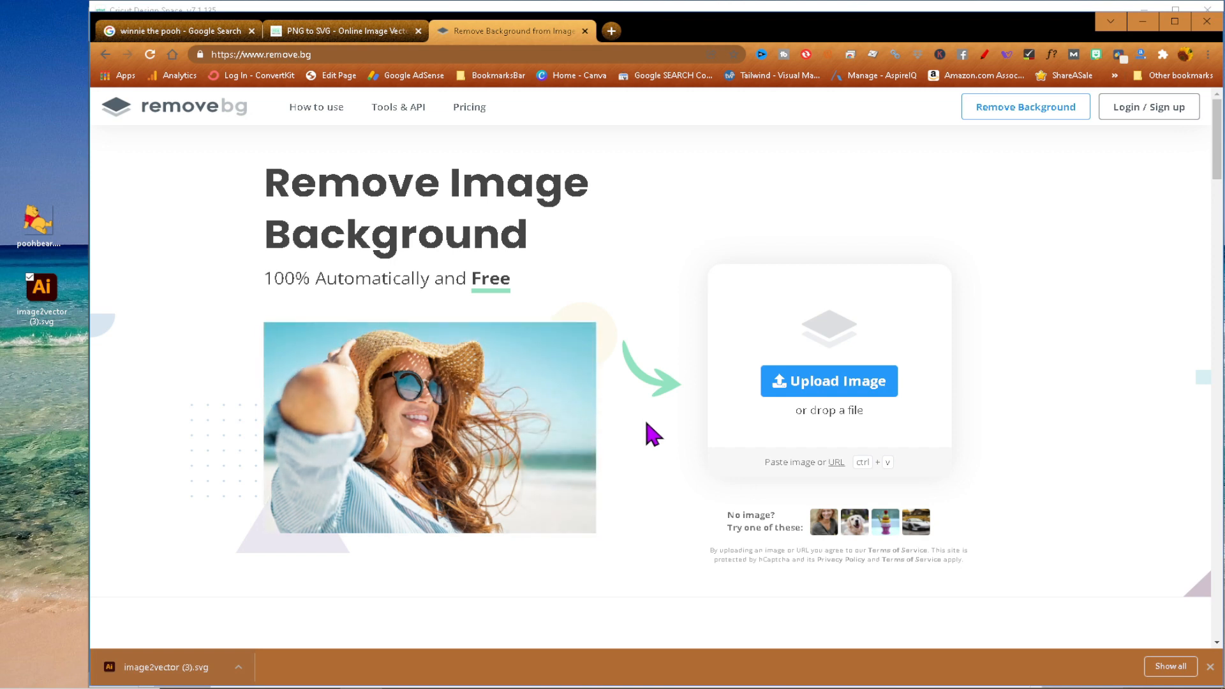
Step: Switch to Cricut Design Space and load the image2vector (3) SVG from the desktop as a new image upload
key("alt+Tab")
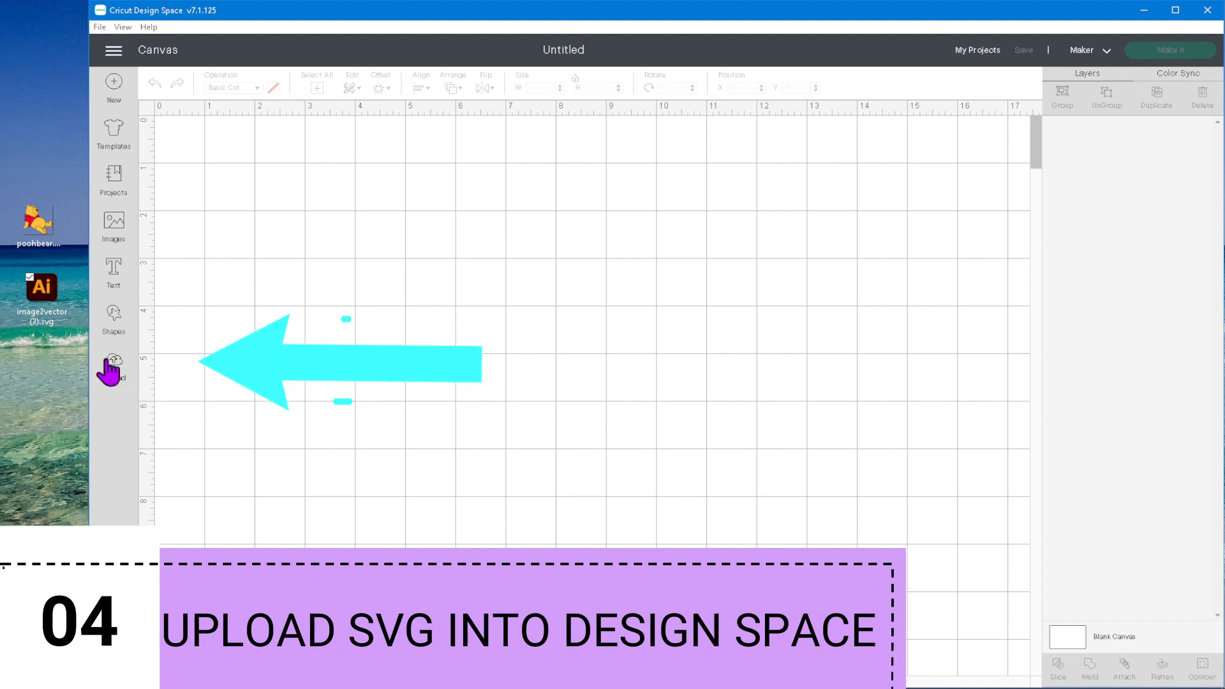
left_click(112, 364)
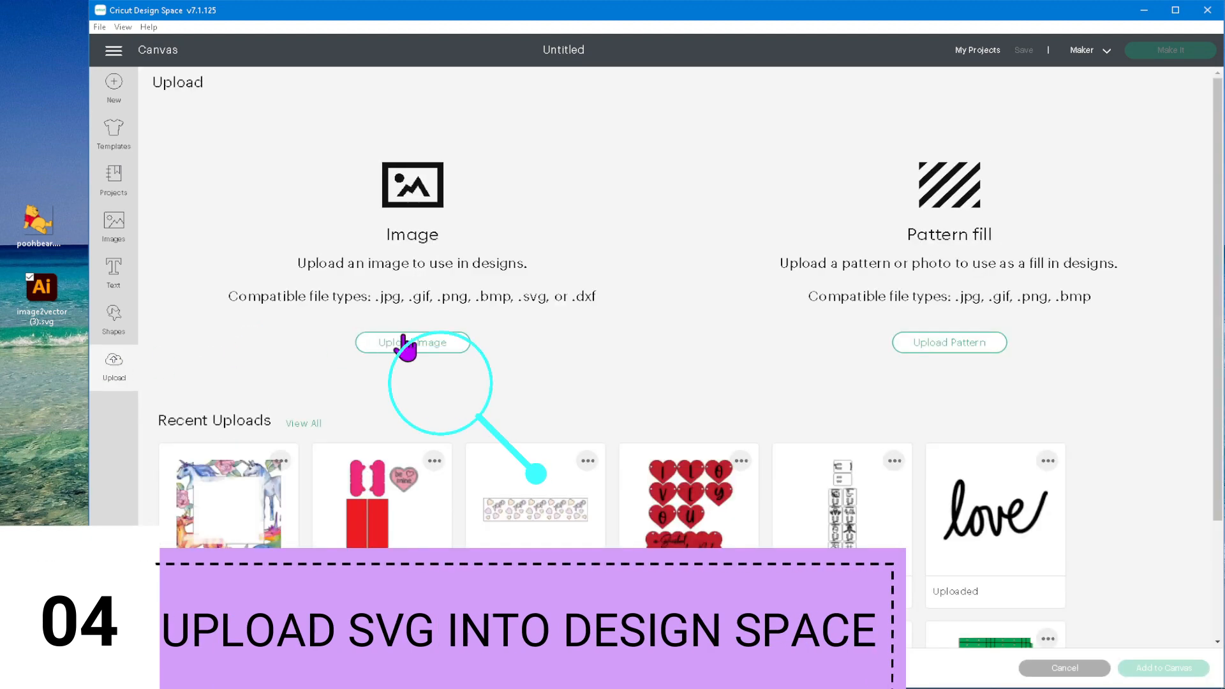
left_click(408, 345)
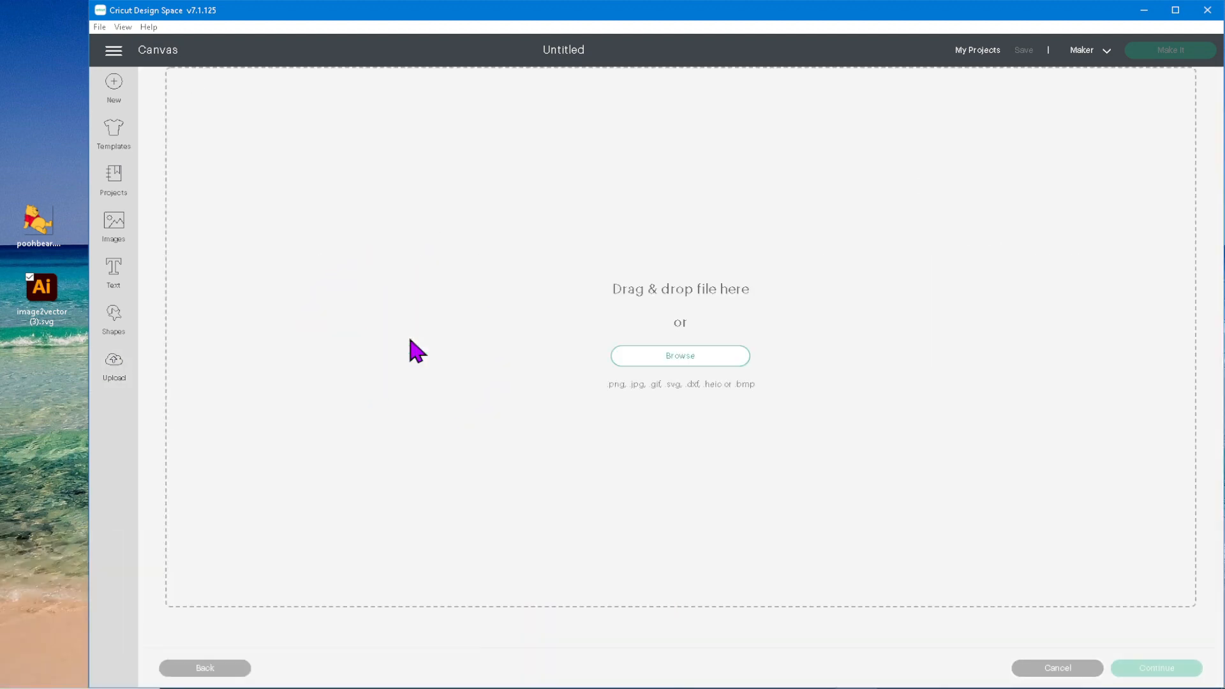
left_click(35, 301)
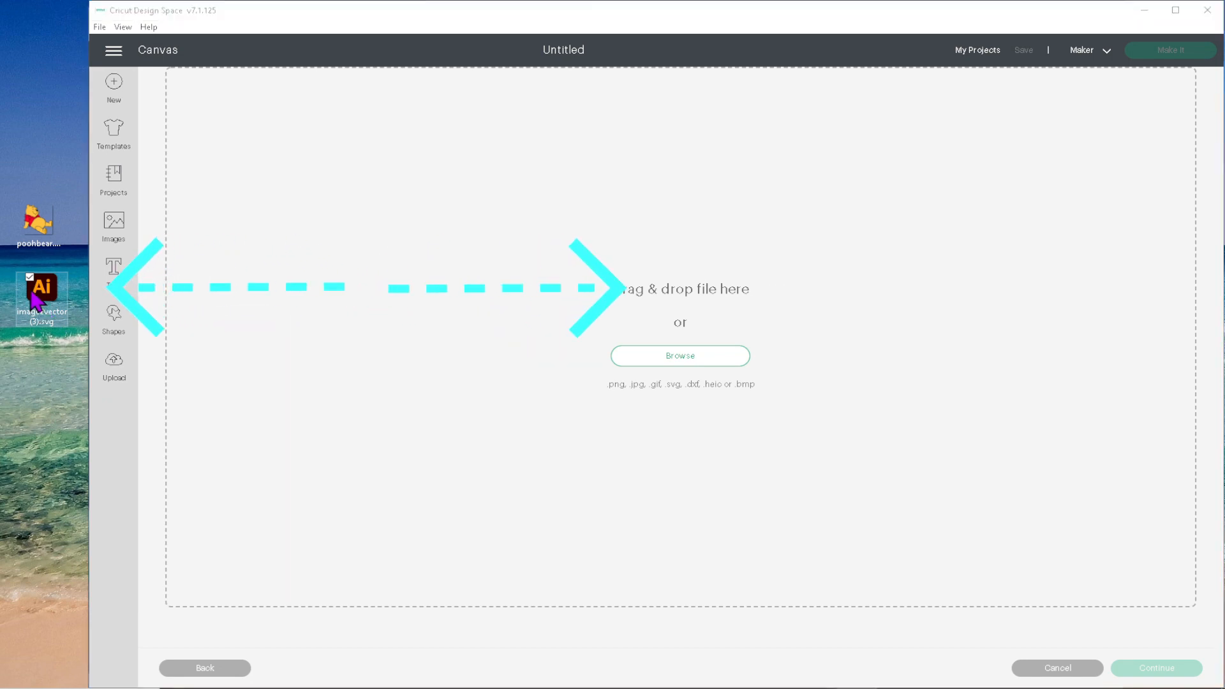
left_click_drag(33, 297, 654, 288)
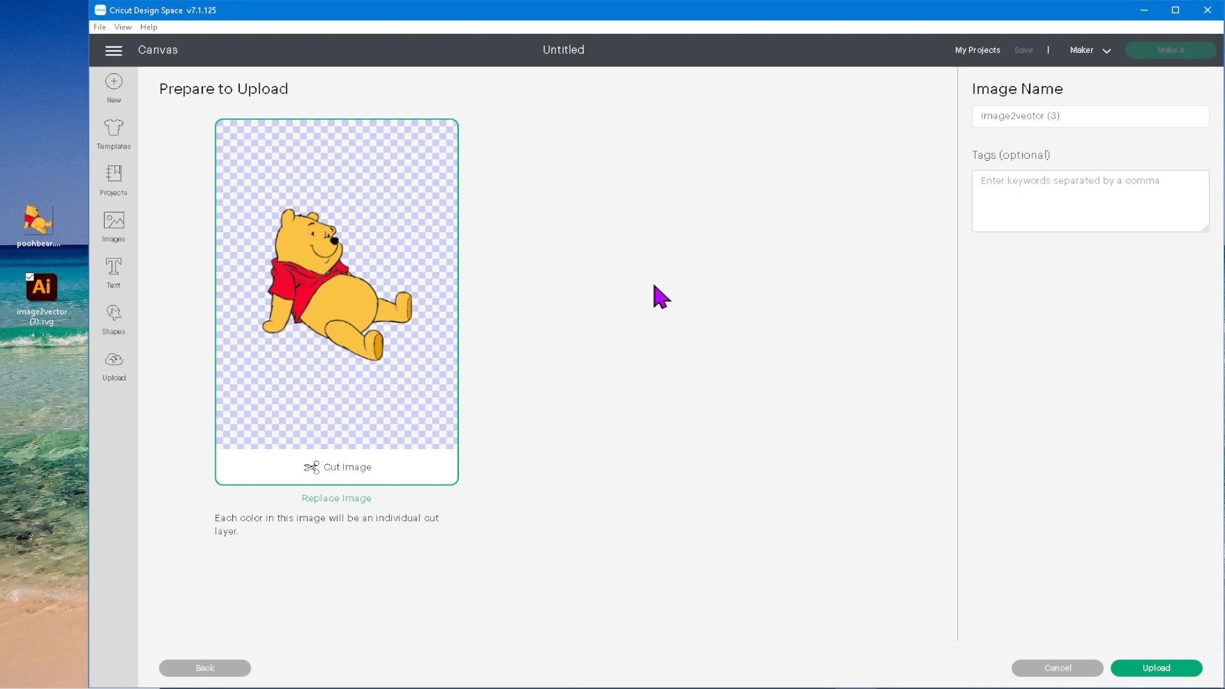
Step: Upload the image under the name poohbear and add it to the canvas
left_click_drag(1066, 117, 881, 126)
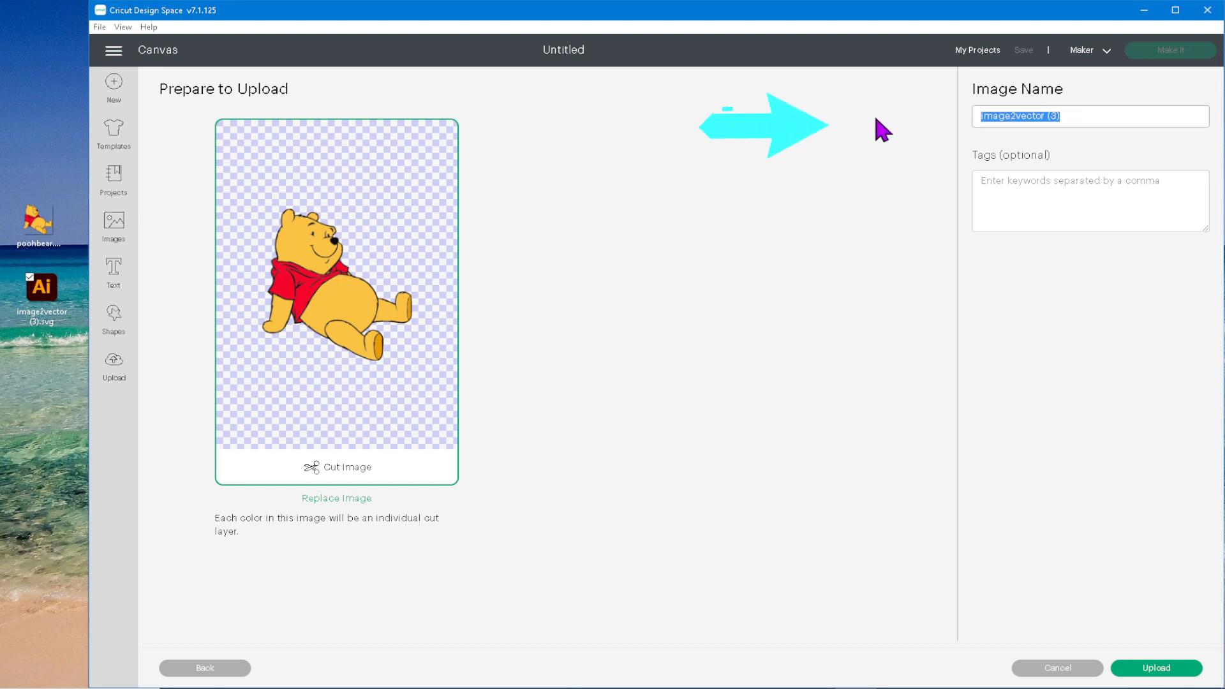
type("poohbear")
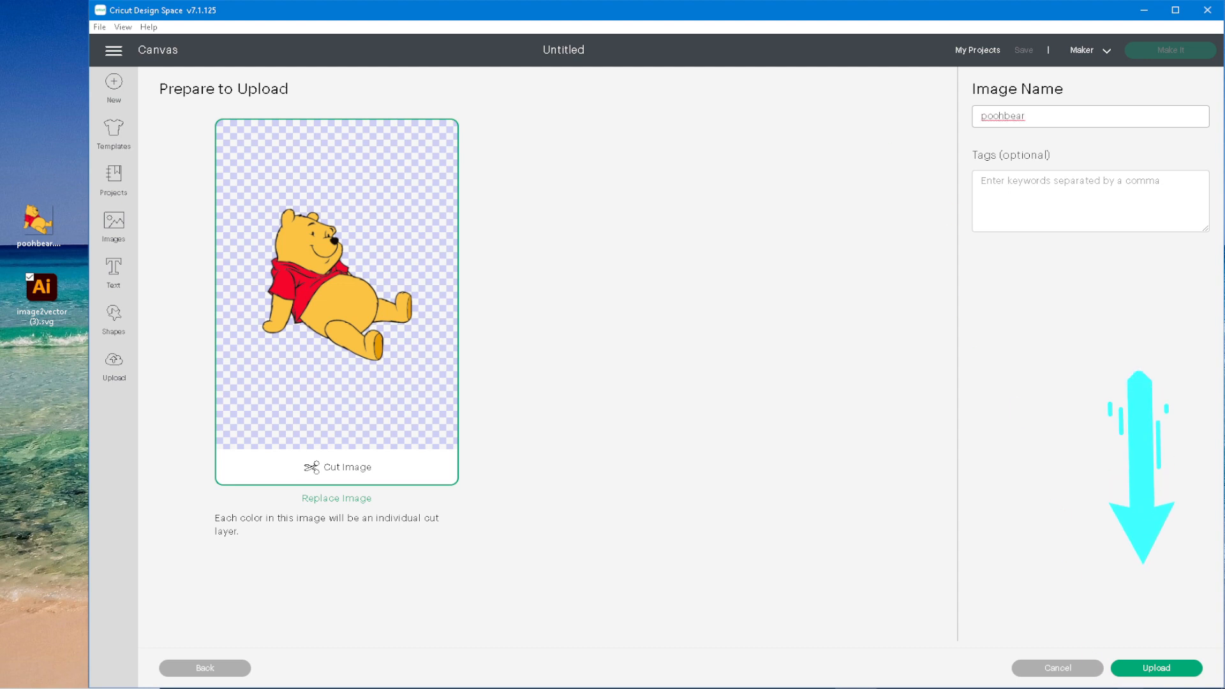
left_click(1143, 669)
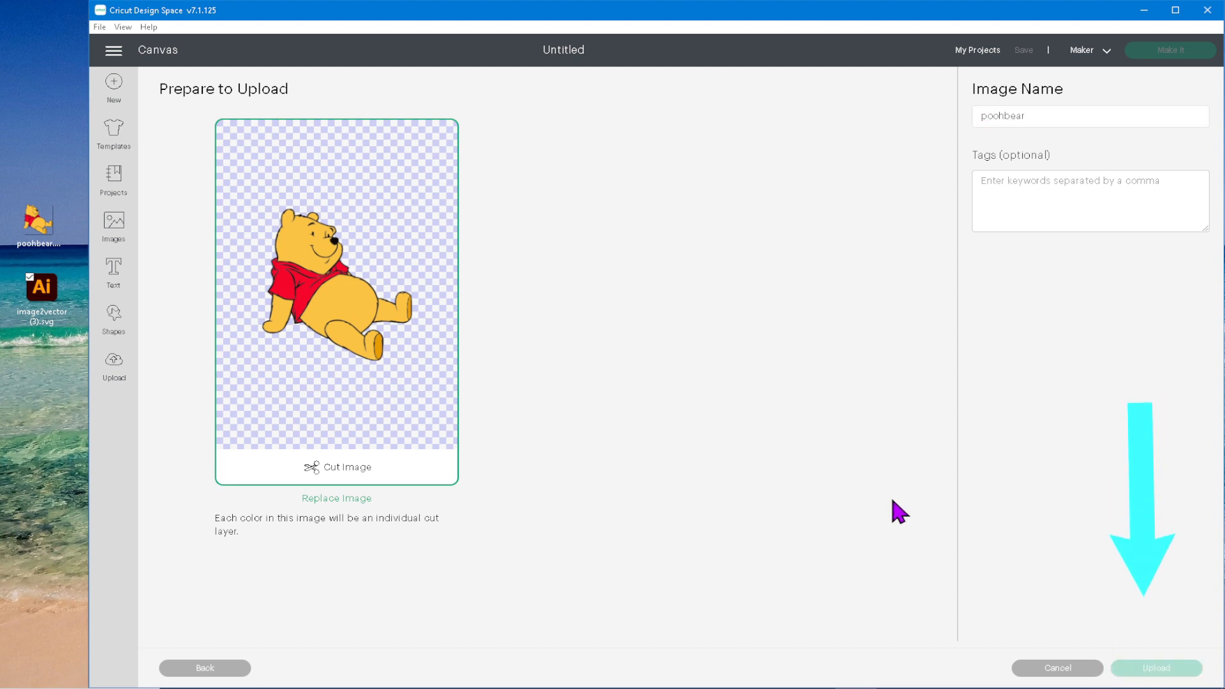
left_click(241, 510)
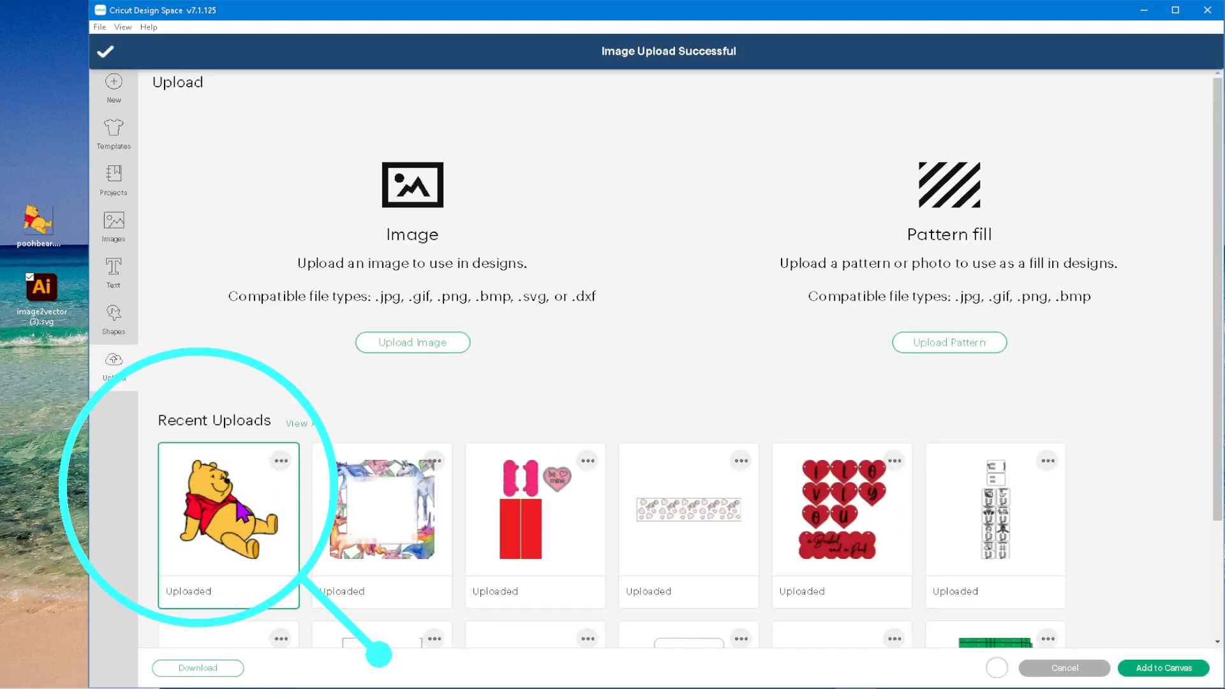
left_click(1169, 670)
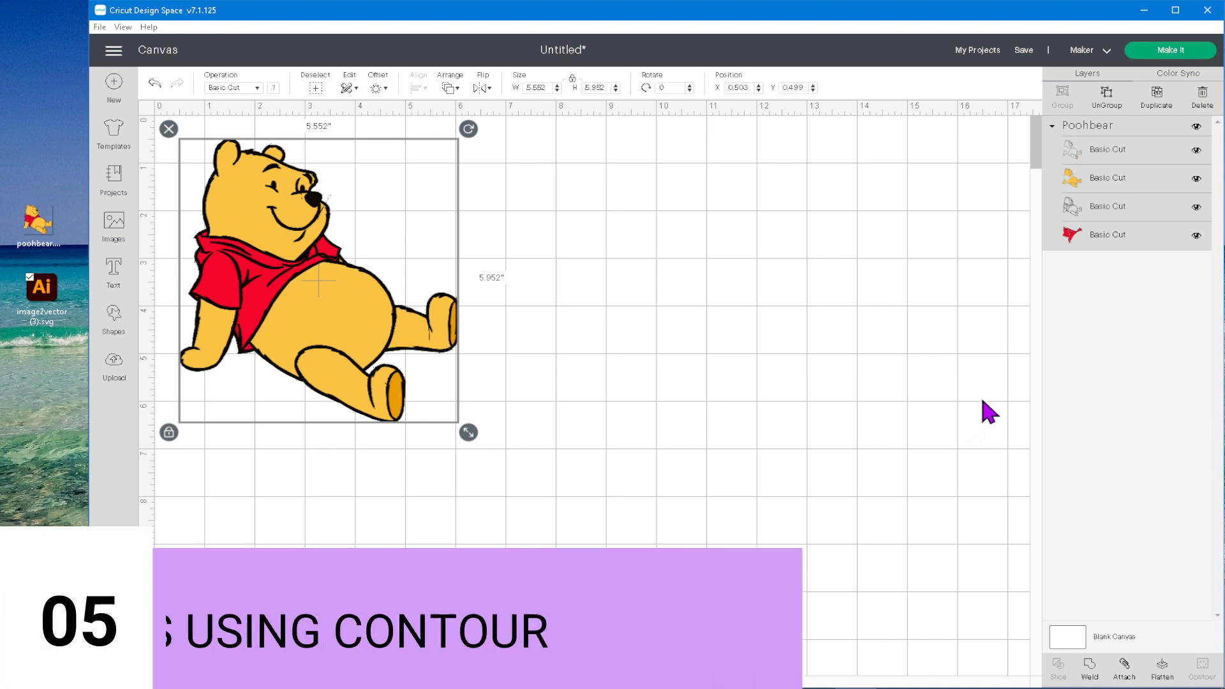
Step: Open the dark orange Poohbear layer in Contour and hide all its contours
left_click(1113, 155)
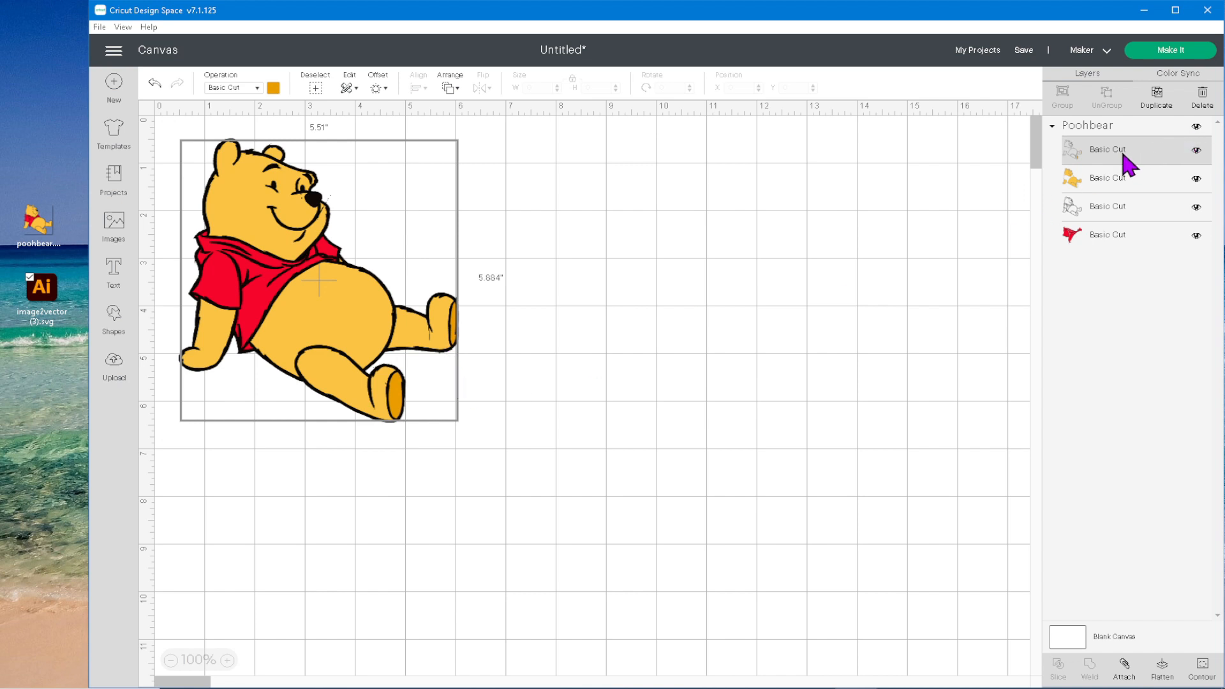
left_click(1204, 675)
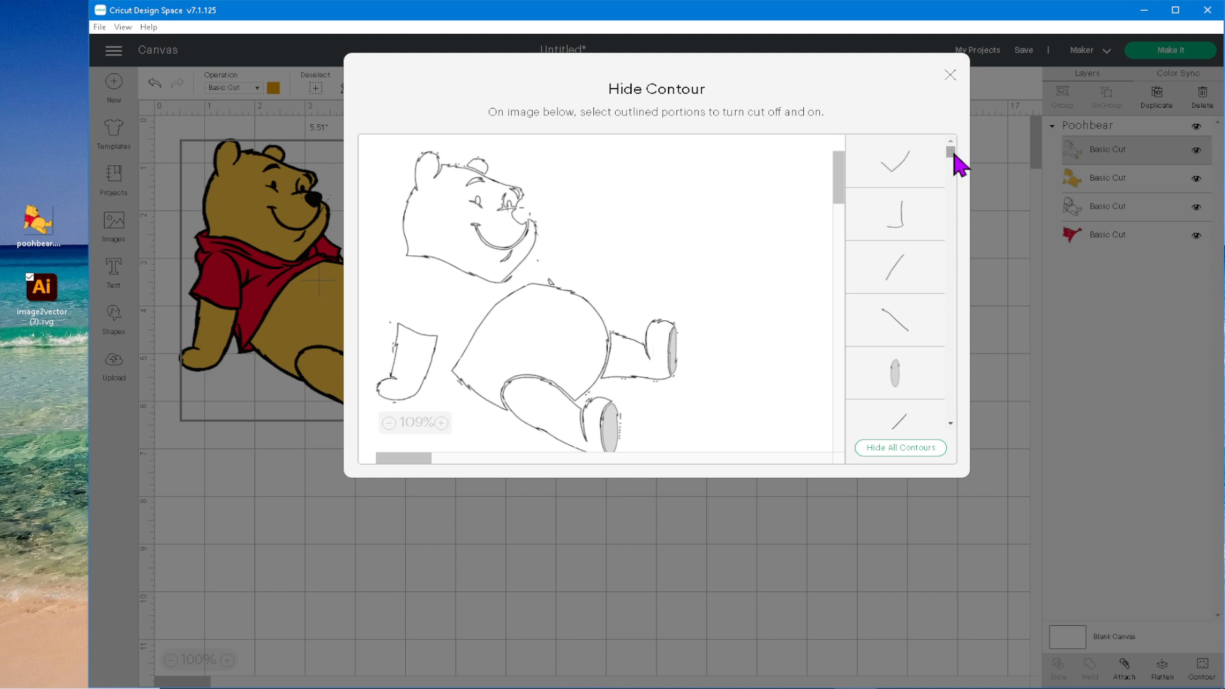
mouse_move(950, 152)
left_mouse_down()
mouse_move(960, 249)
mouse_move(957, 148)
left_mouse_up()
left_click(880, 449)
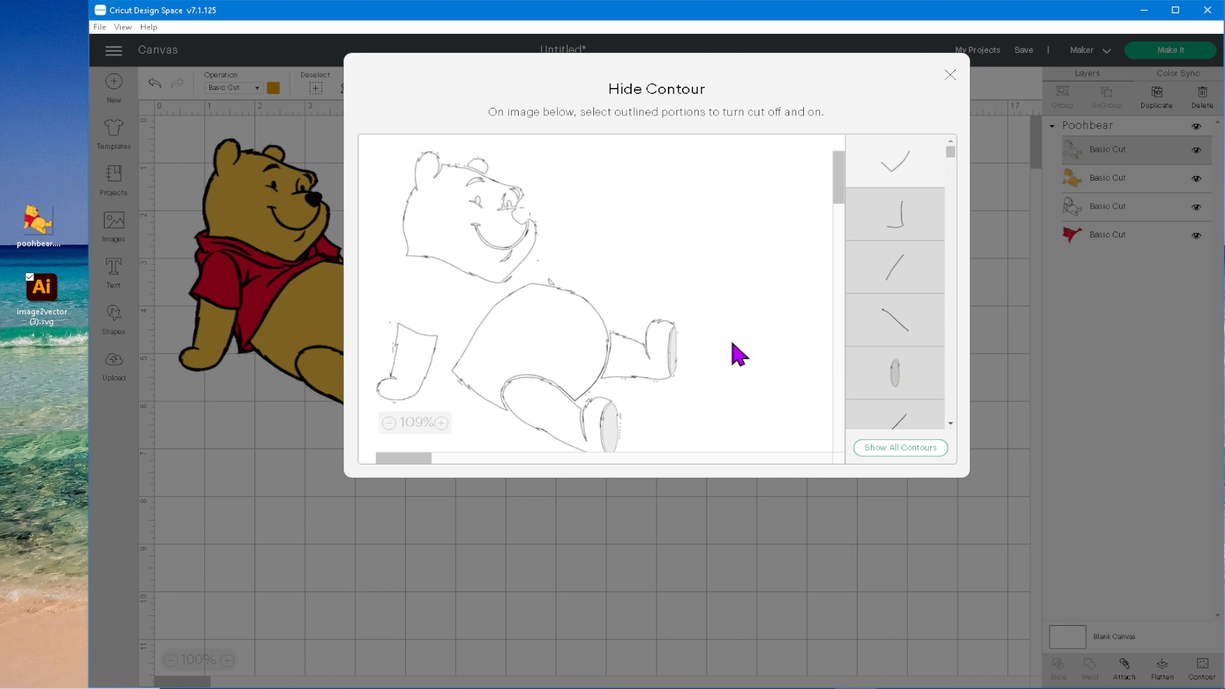
Step: Turn on only the two foot sole contours of the dark orange layer, hide the leftover stray line, and close the contour editing
left_click(672, 348)
left_click(894, 368)
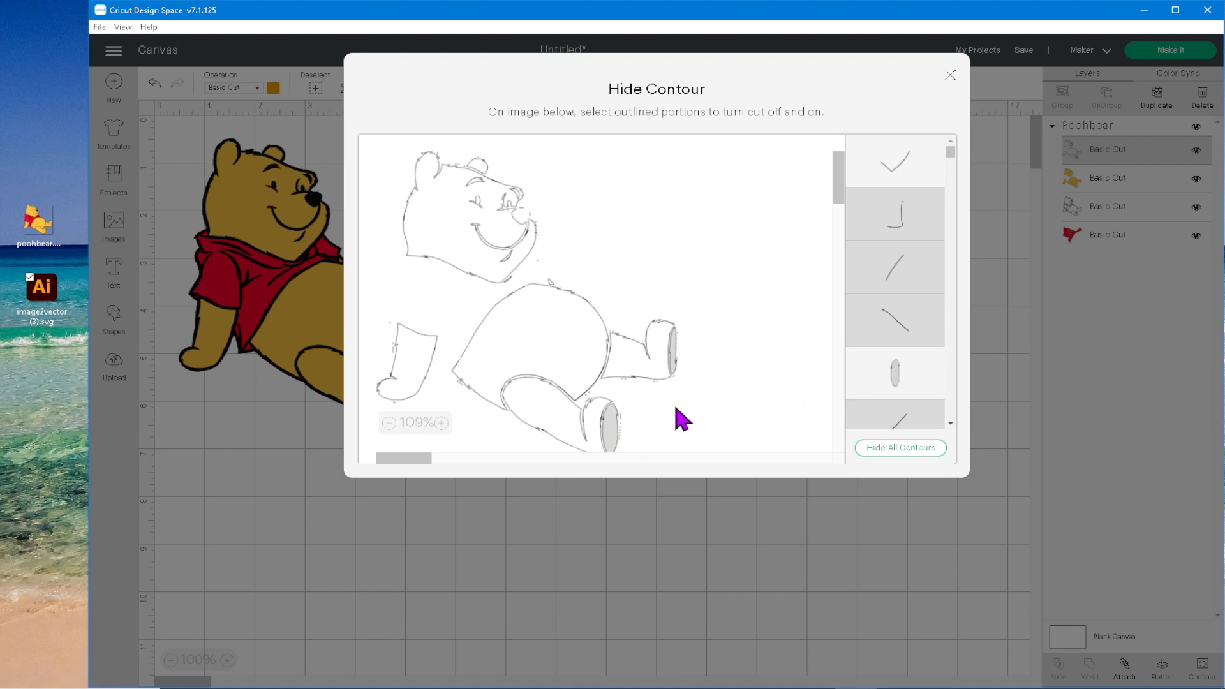
left_click(613, 428)
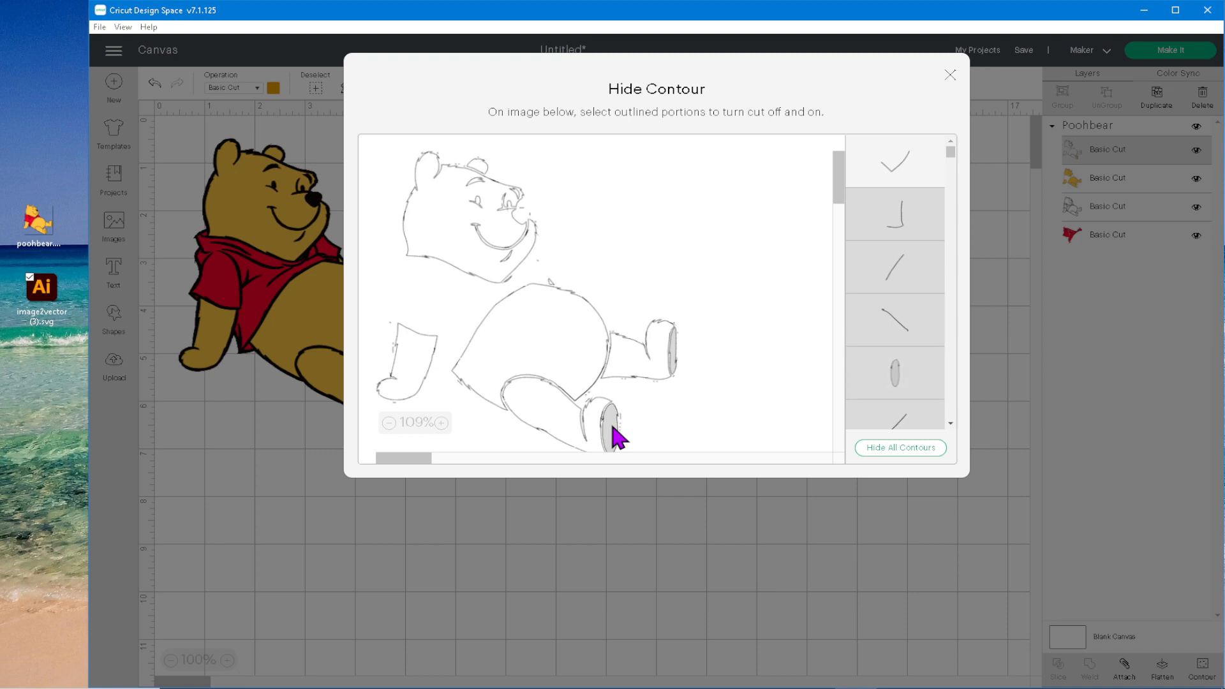
left_click(614, 434)
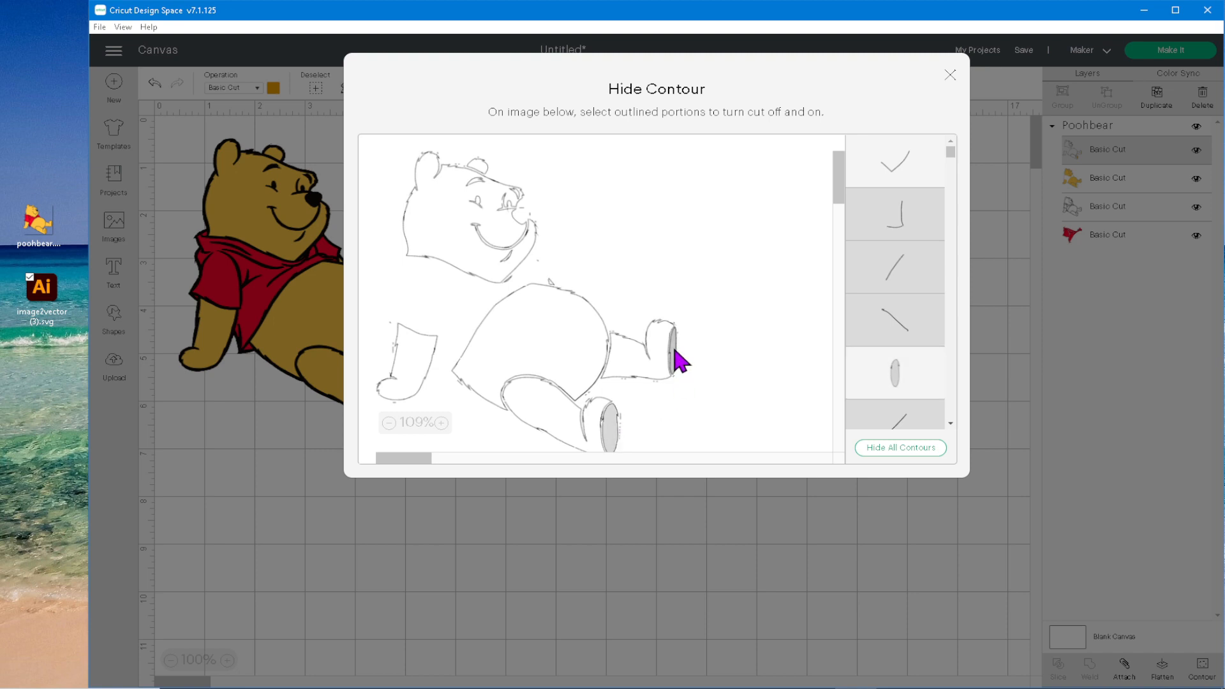
left_click(909, 169)
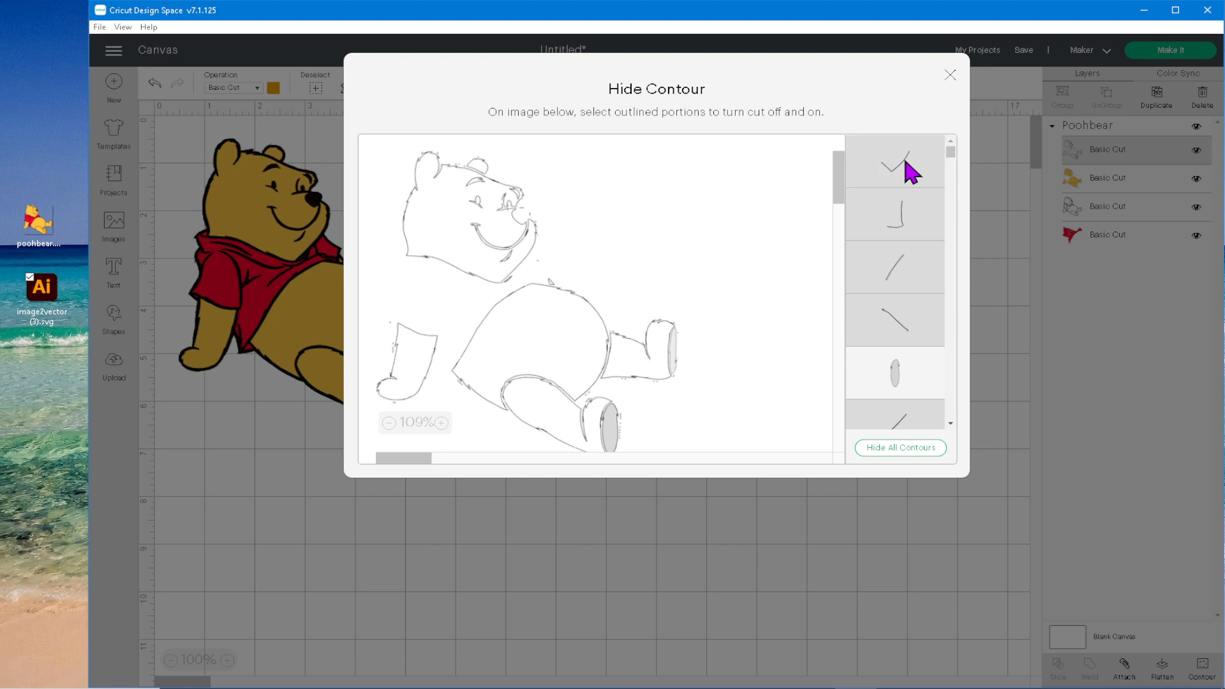
left_click(675, 363)
left_click(950, 75)
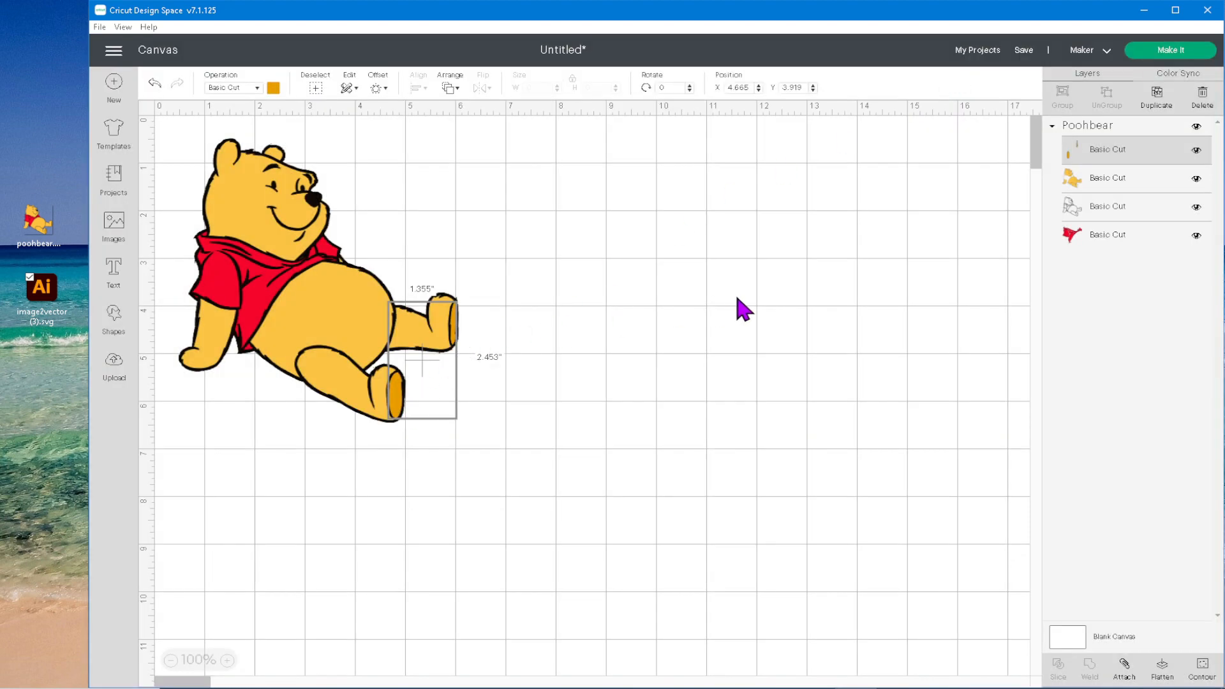
Step: Open the yellow body layer in Contour and hide all its contours
left_click(1094, 188)
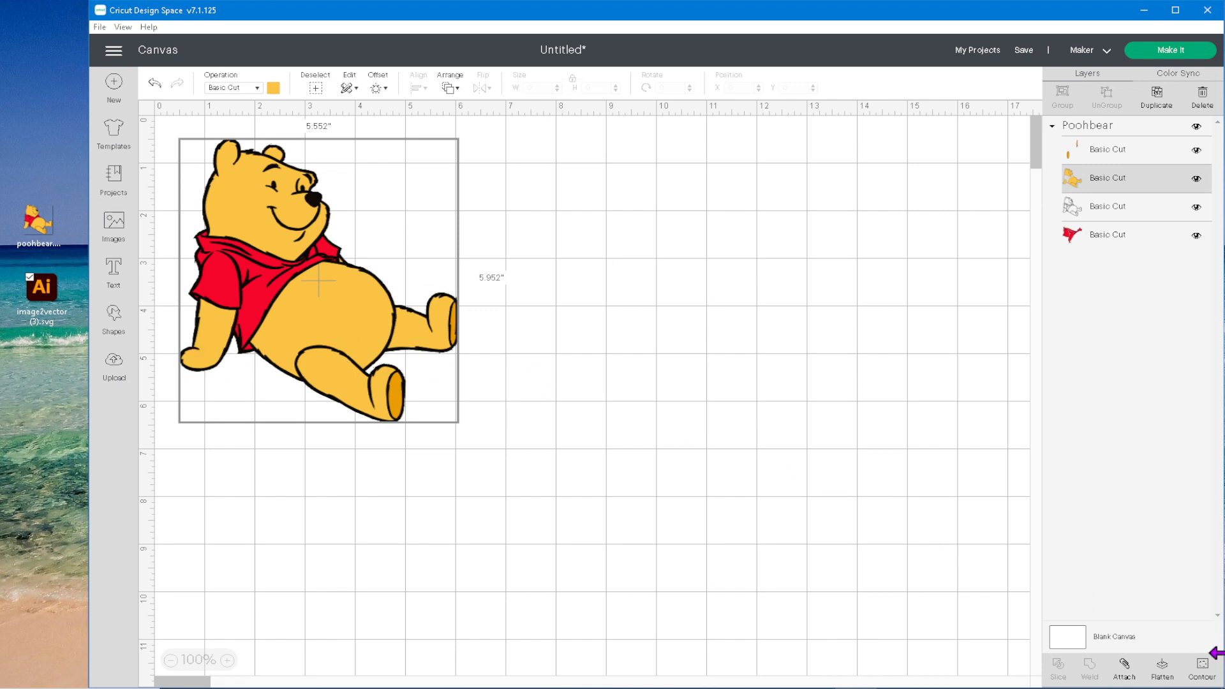
left_click(1203, 670)
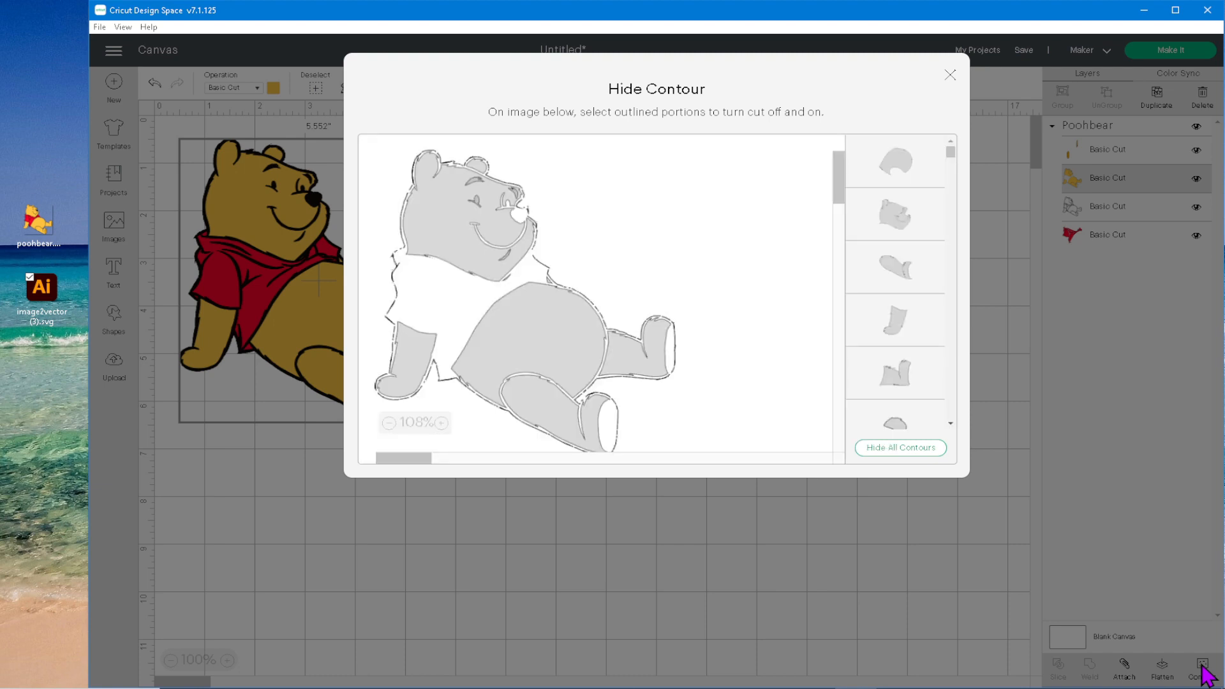
left_click(915, 450)
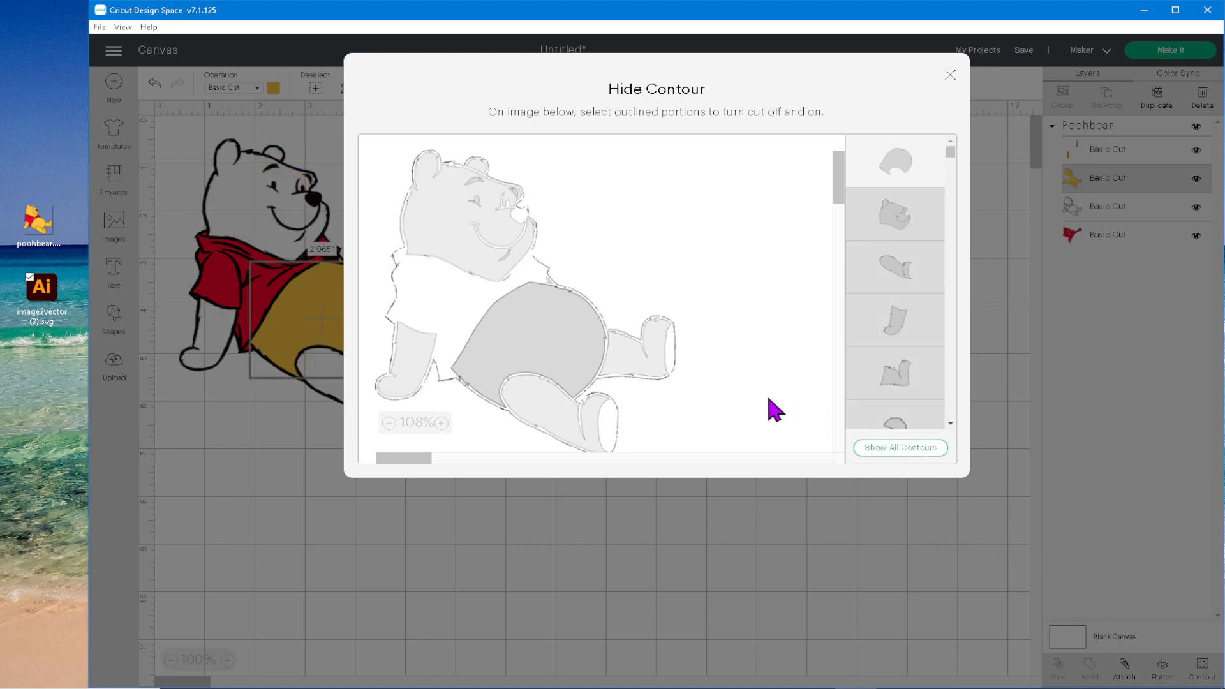
Step: Turn the yellow layer's contours back on for both legs, the arm, the head and the small ear
left_click(627, 363)
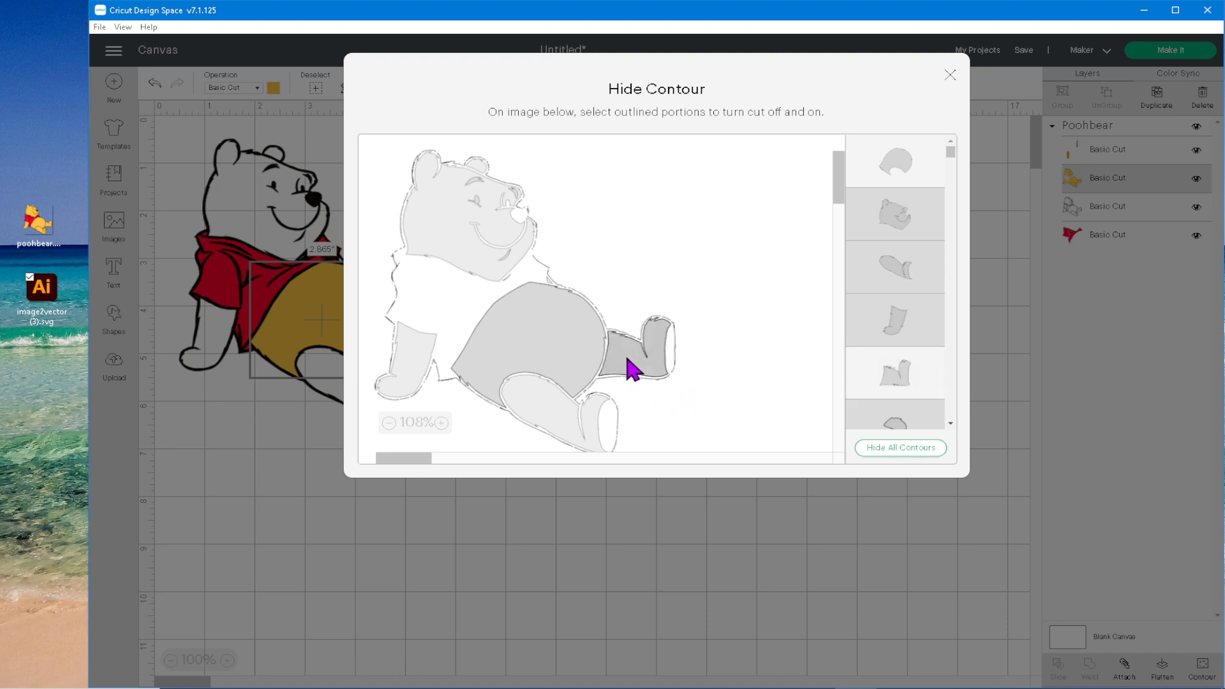
left_click(550, 418)
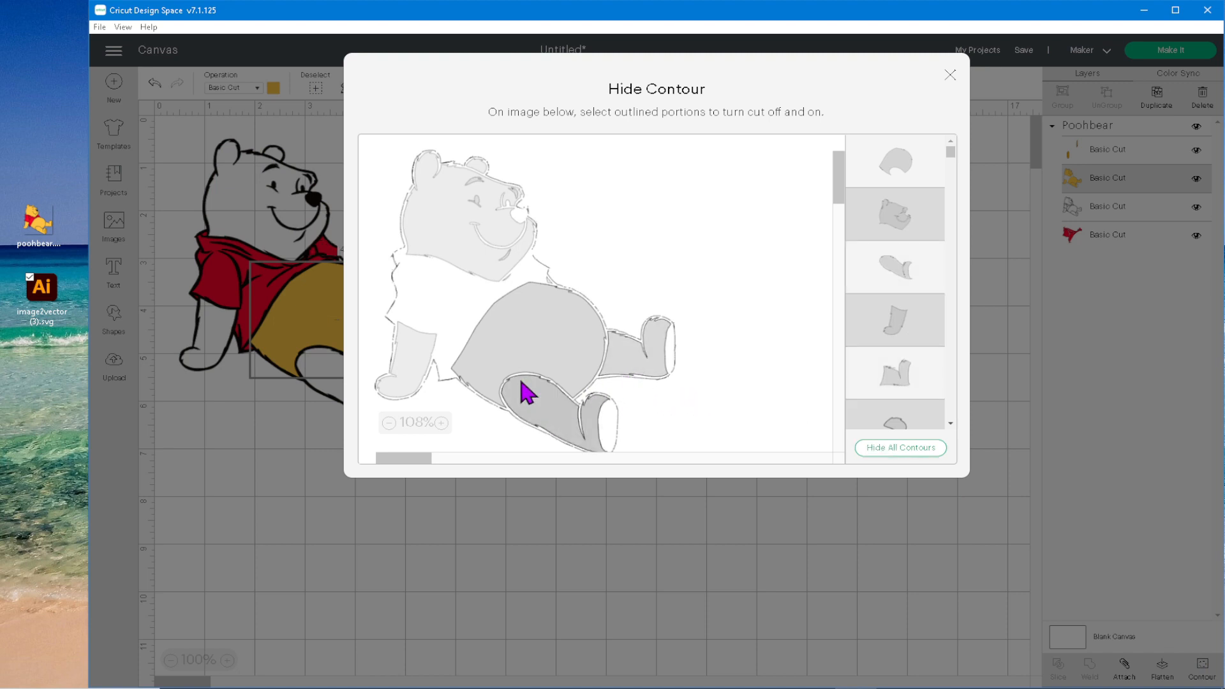
left_click(409, 361)
left_click(447, 224)
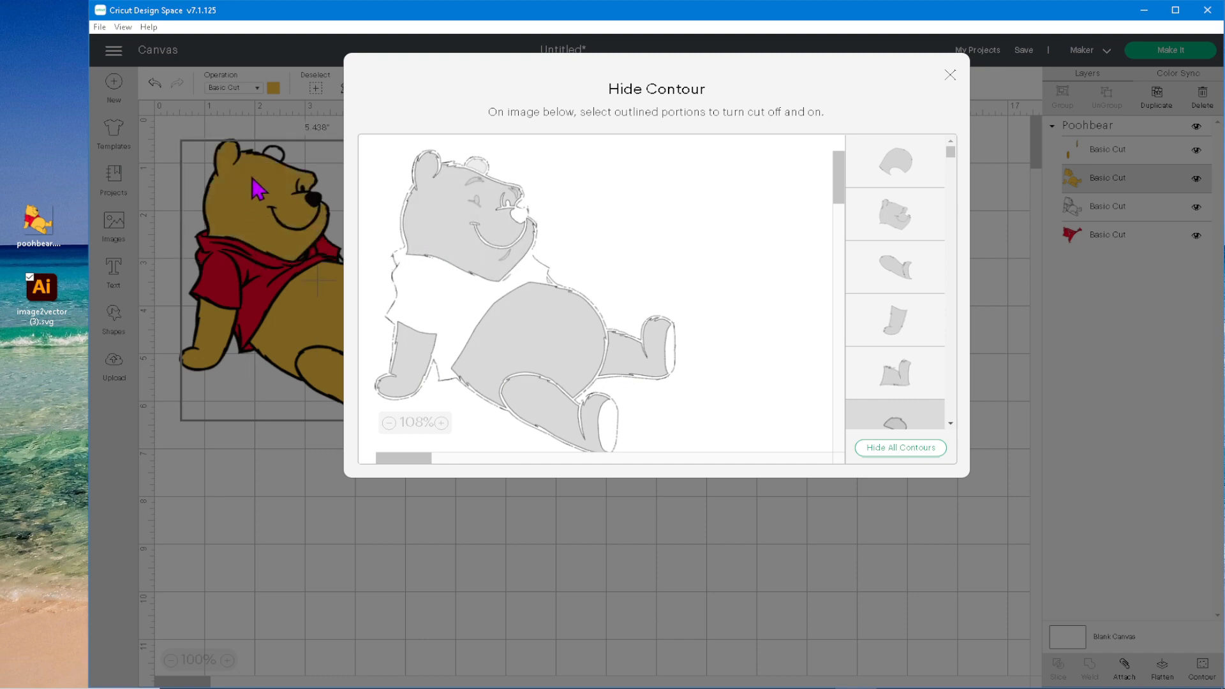
left_click(478, 171)
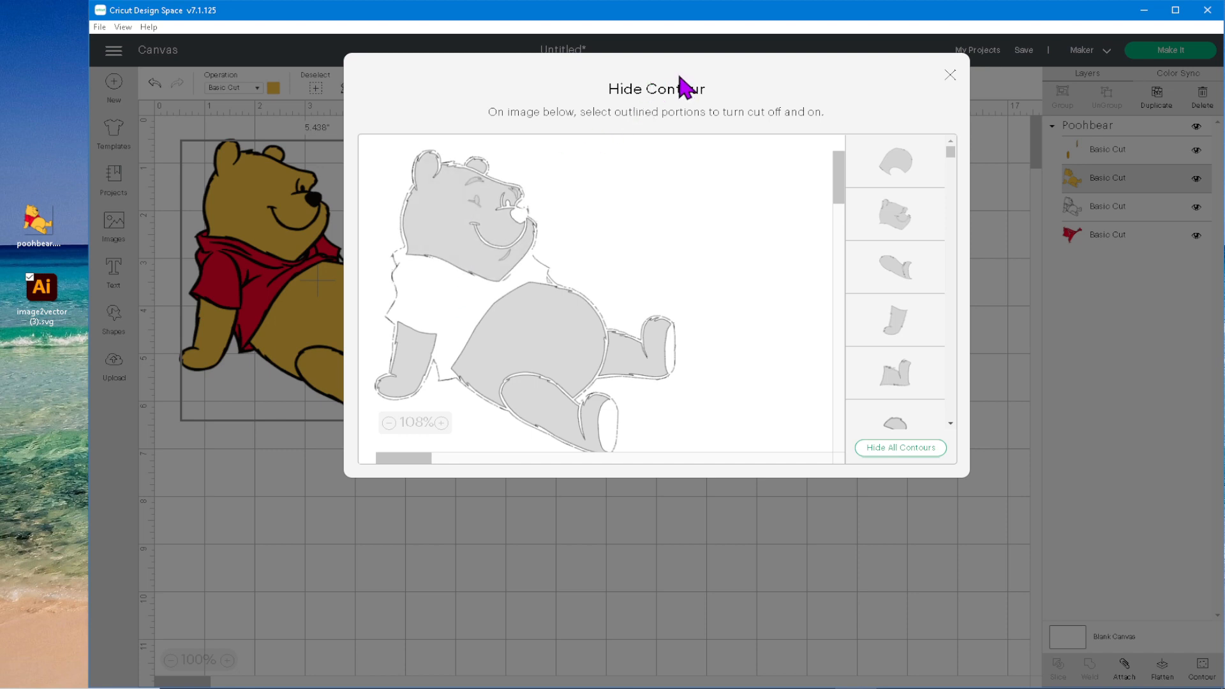
Step: Try hiding the belly contour of the yellow layer and turn it back on
mouse_move(609, 81)
left_mouse_down()
mouse_move(651, 81)
mouse_move(625, 81)
left_mouse_up()
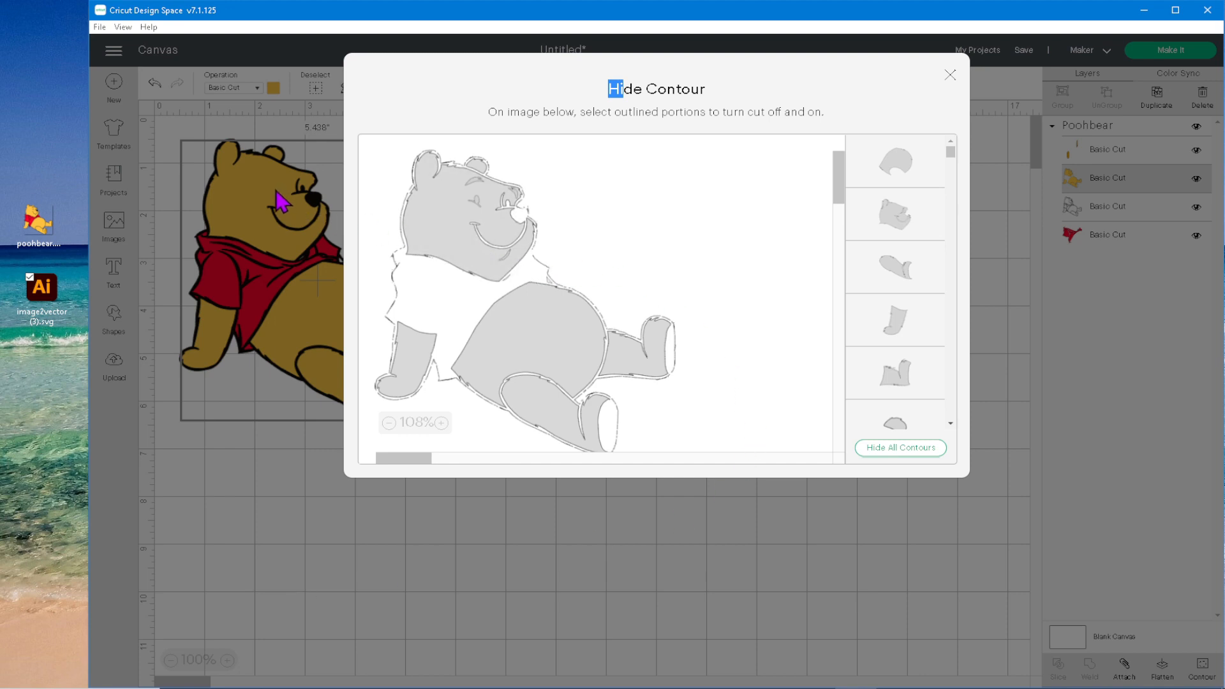
left_click(477, 201)
left_click(479, 183)
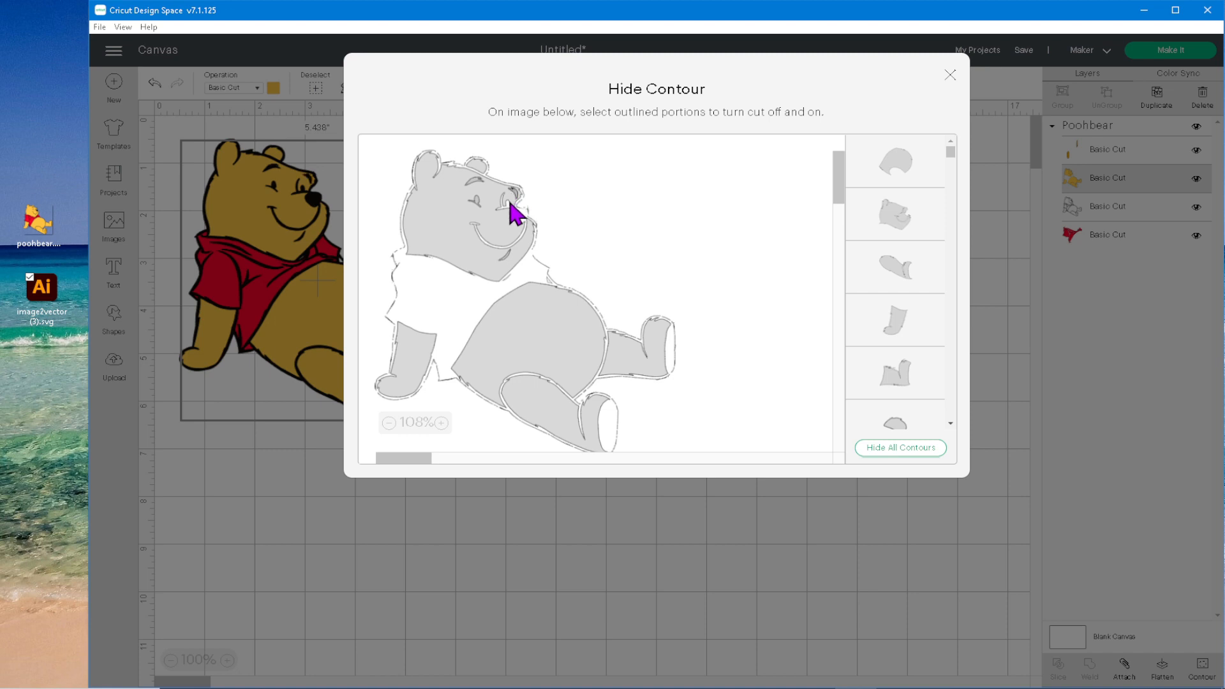
left_click(510, 205)
left_click(567, 312)
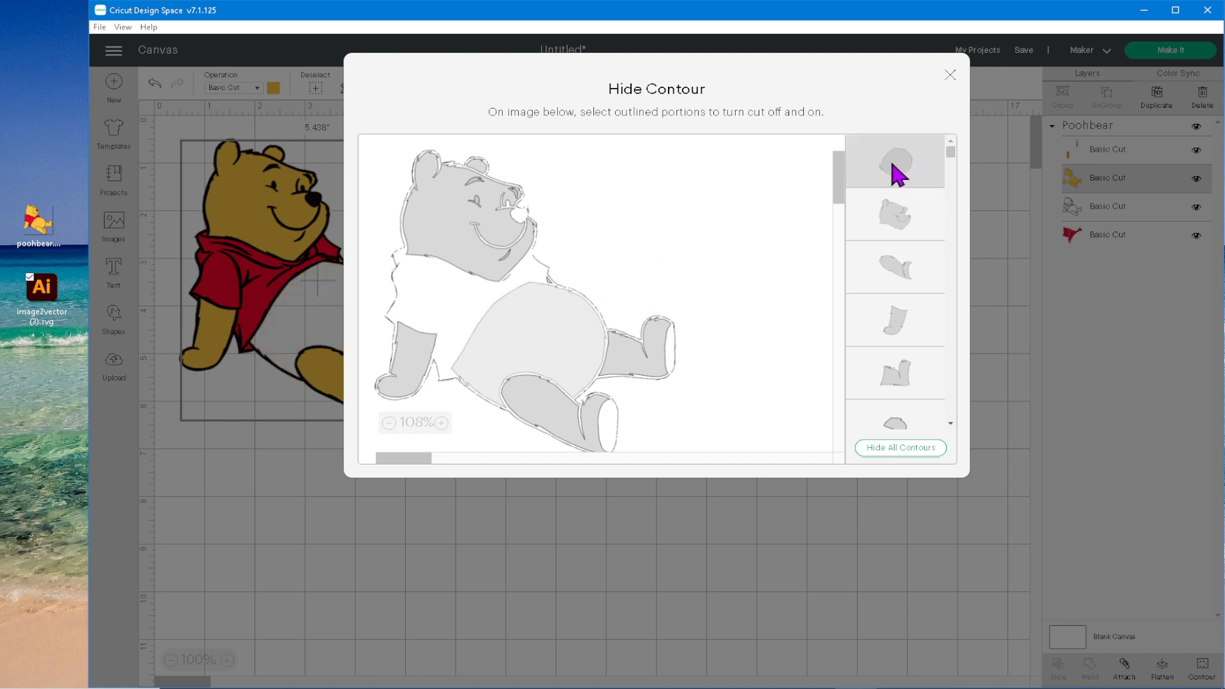
left_click(557, 333)
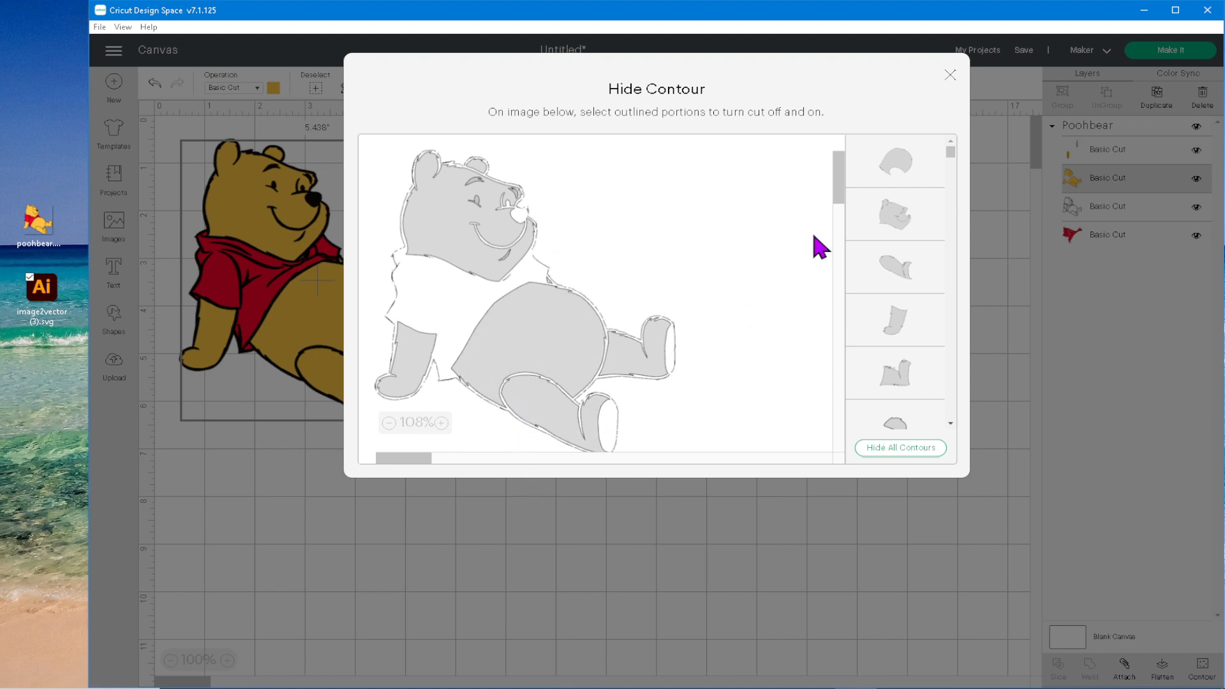
Step: Close the yellow layer's contour editing and check the colored layers with the black outline layer temporarily hidden
left_click(950, 75)
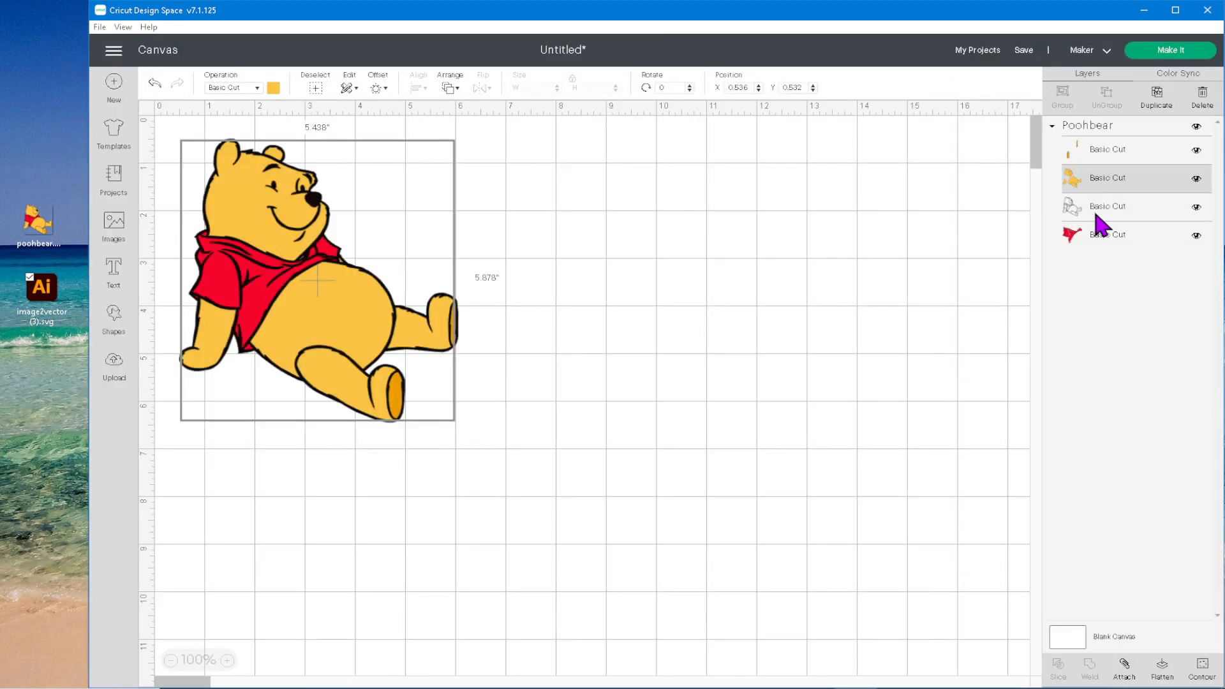
left_click(1196, 208)
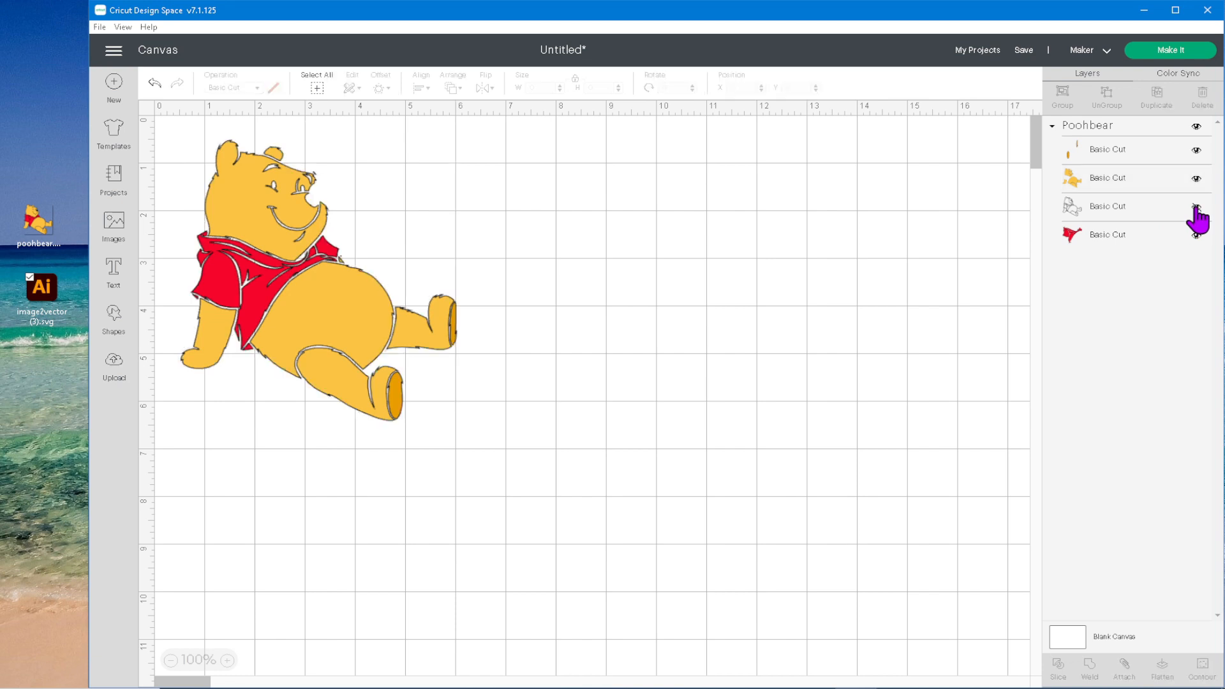
left_click(1196, 209)
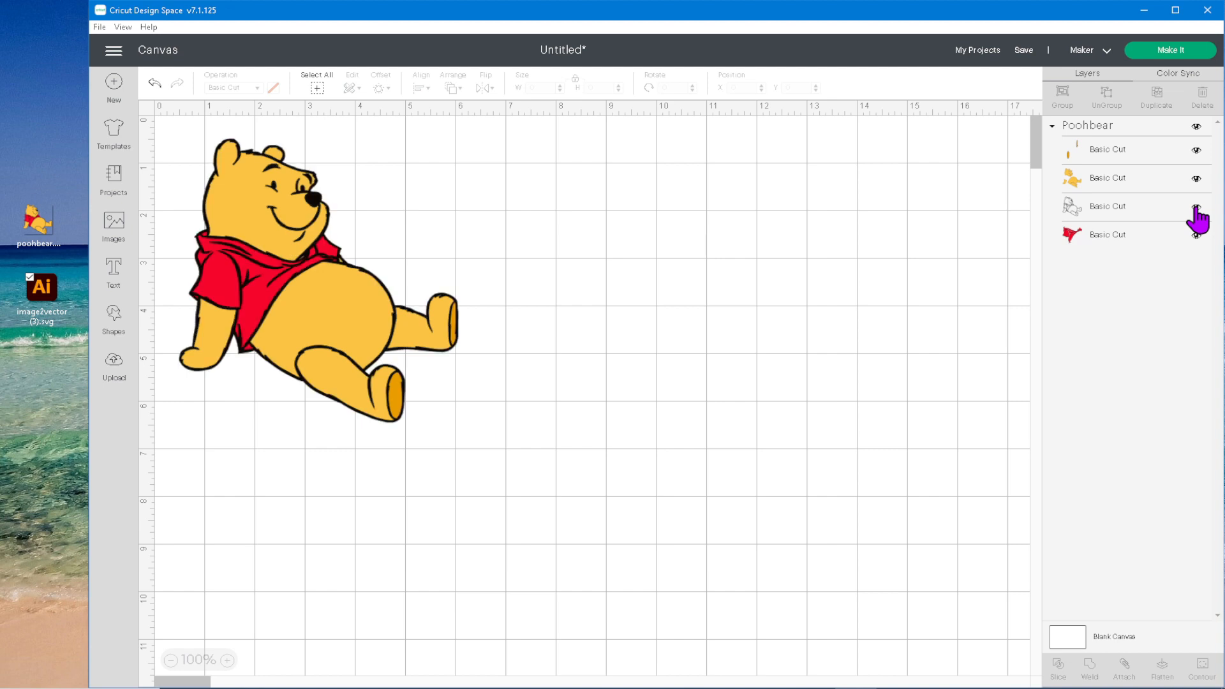
Step: Open the red shirt layer in Contour and hide all its contours
left_click(1093, 237)
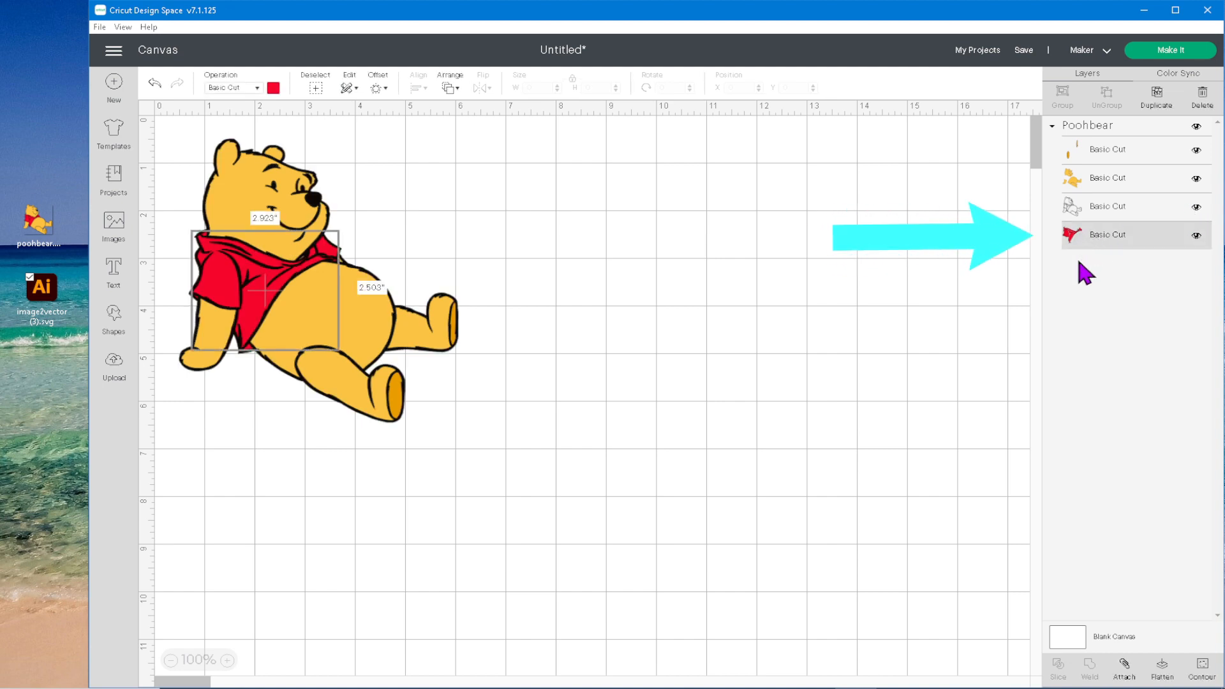
left_click(1204, 670)
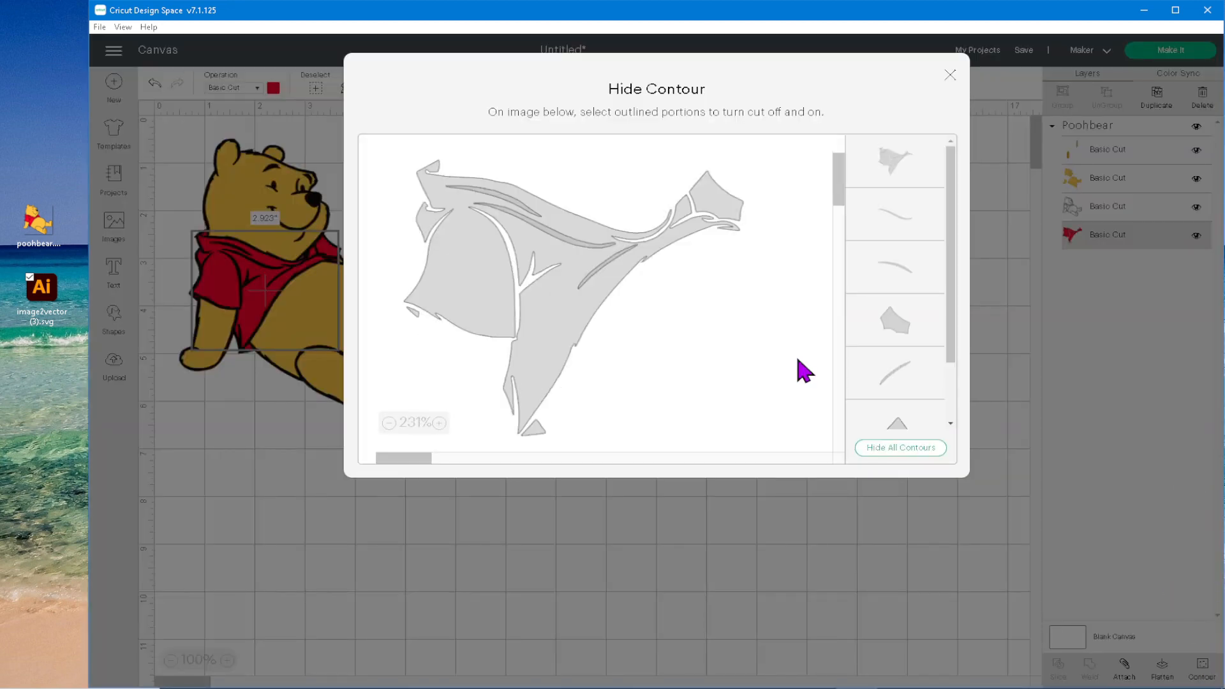
left_click(905, 448)
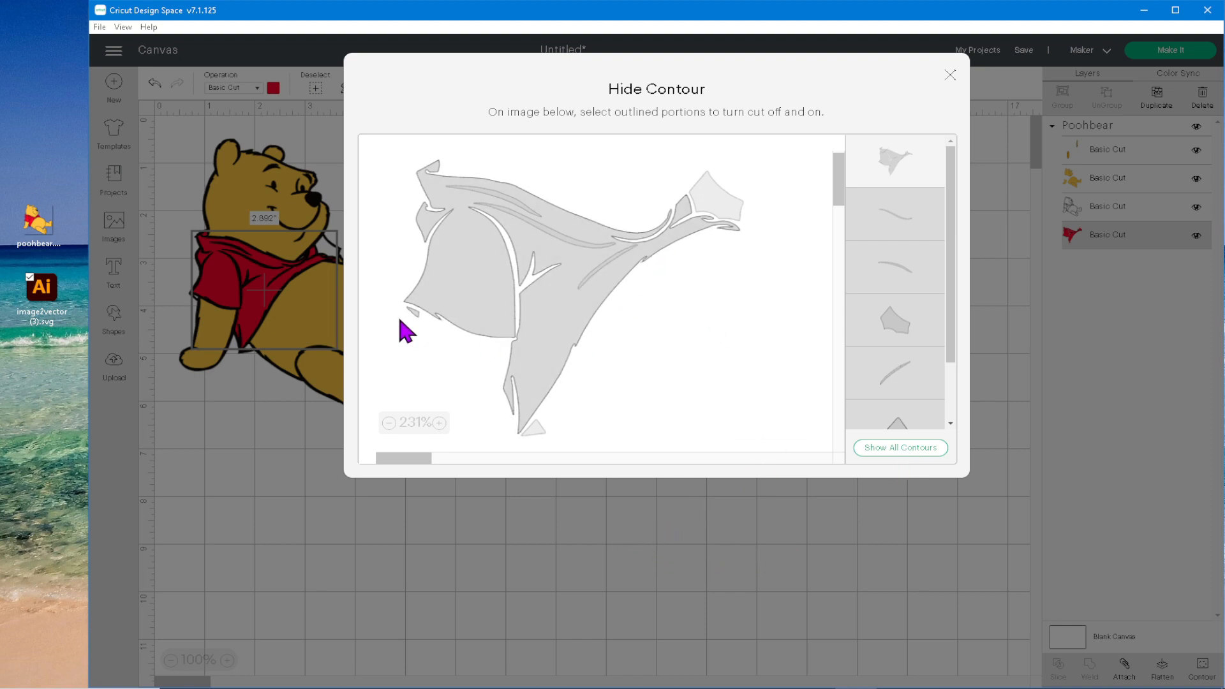
Step: Turn the red shirt layer's contours back on for the sleeve sliver, the bottom triangle, the separate collar piece and the fold lines
left_click(413, 314)
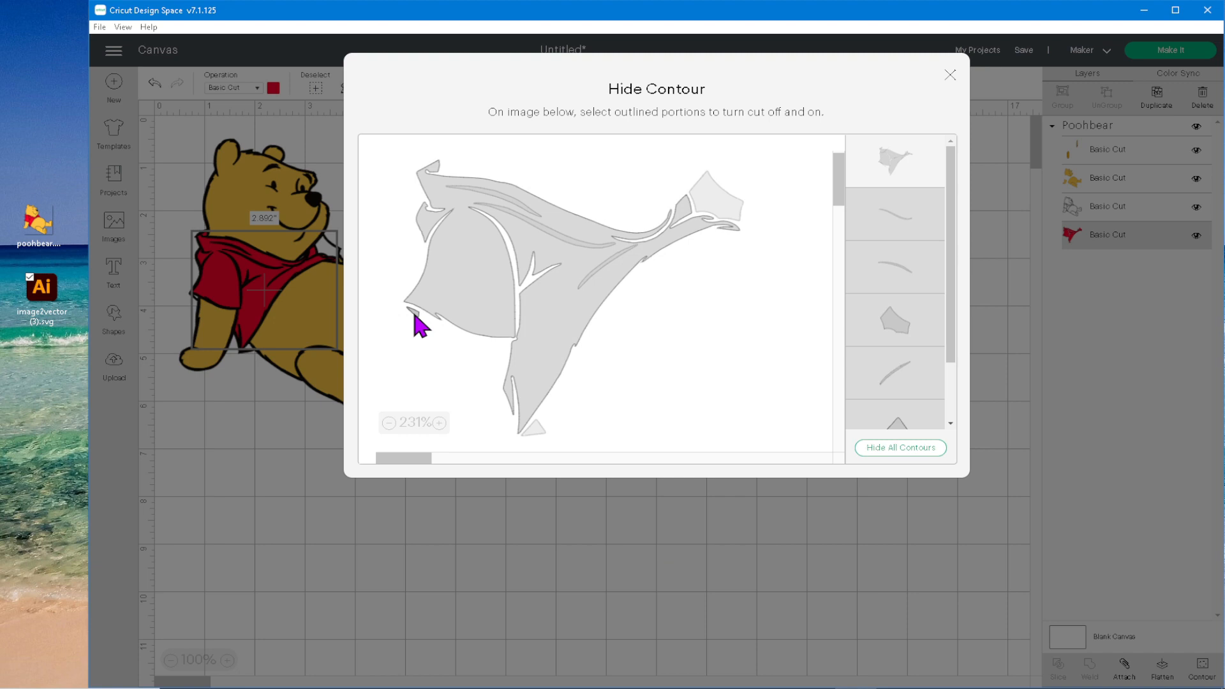
left_click(534, 436)
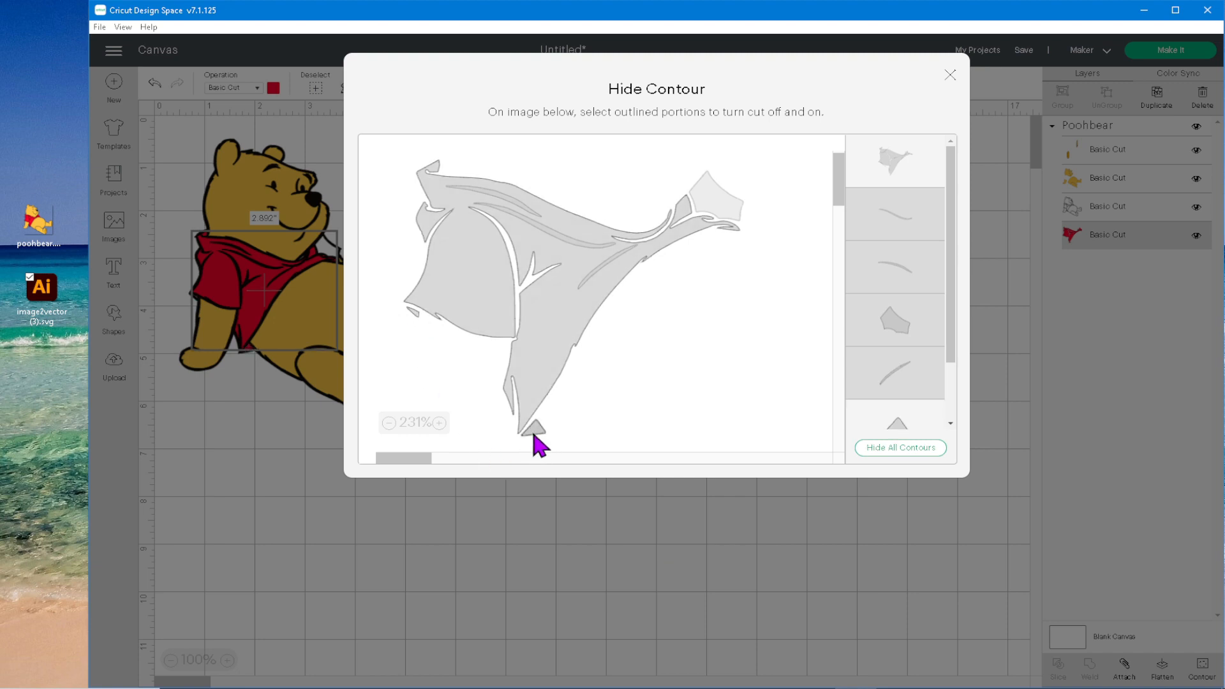
left_click(731, 199)
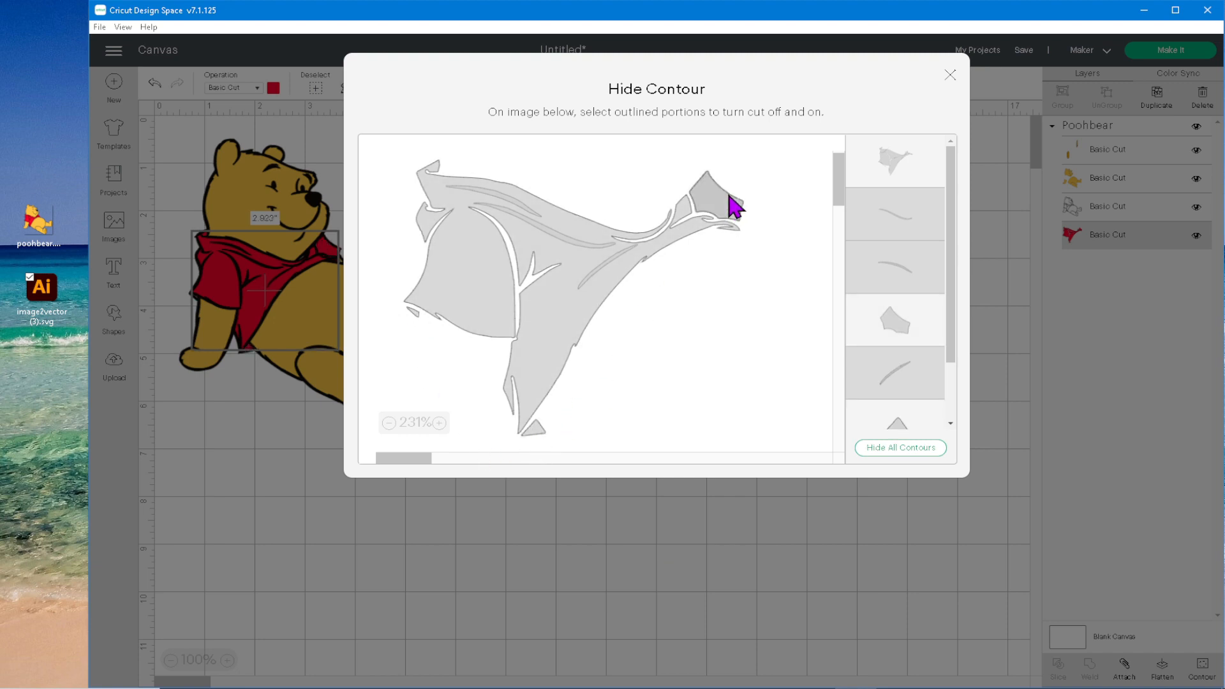
left_click(605, 278)
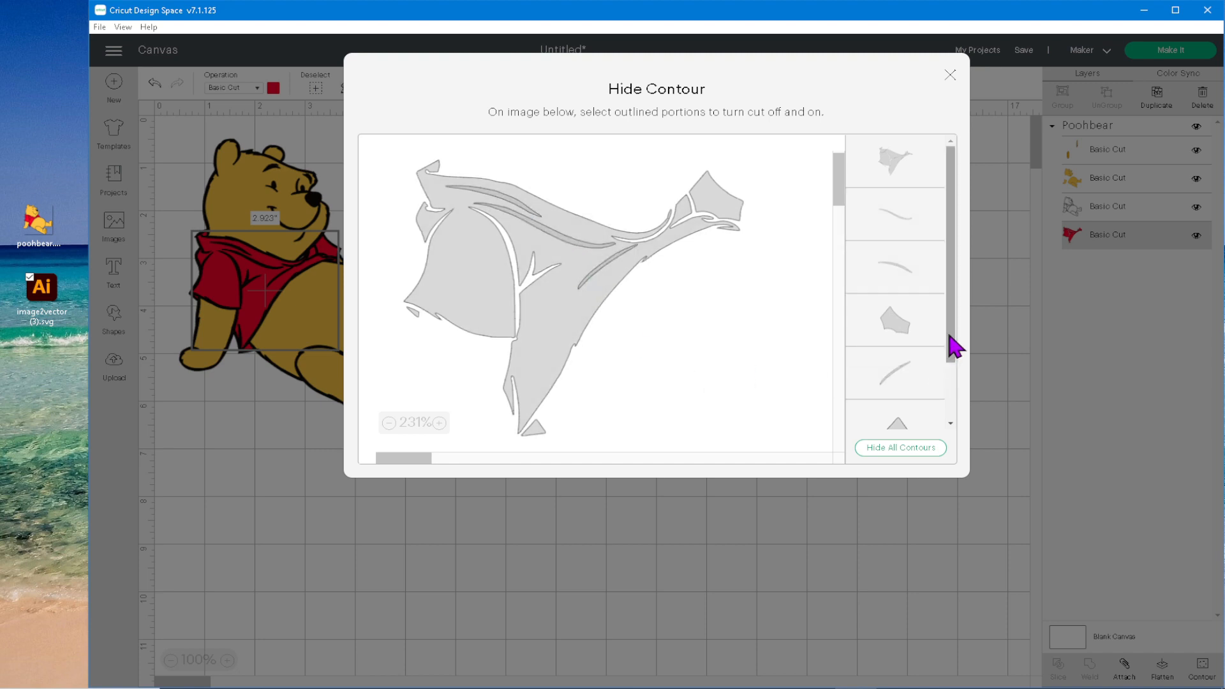
left_click_drag(951, 334, 965, 270)
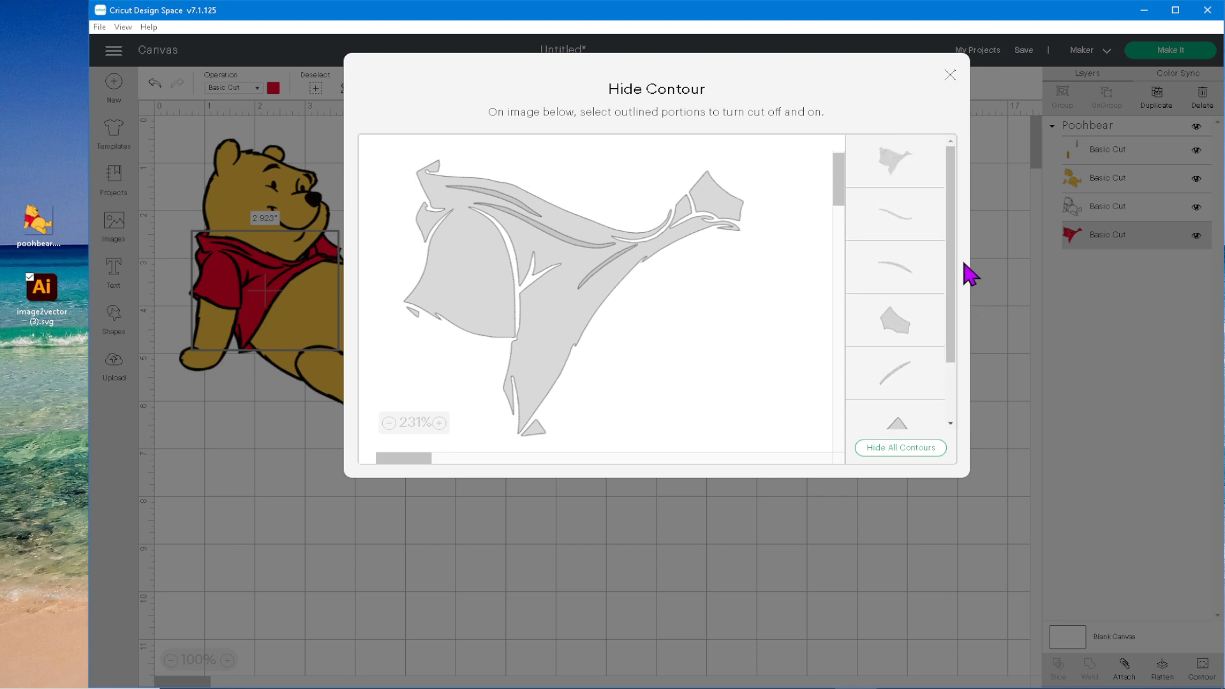
Step: Close the red shirt layer's contour editing and hide the black outline layer
left_click(950, 75)
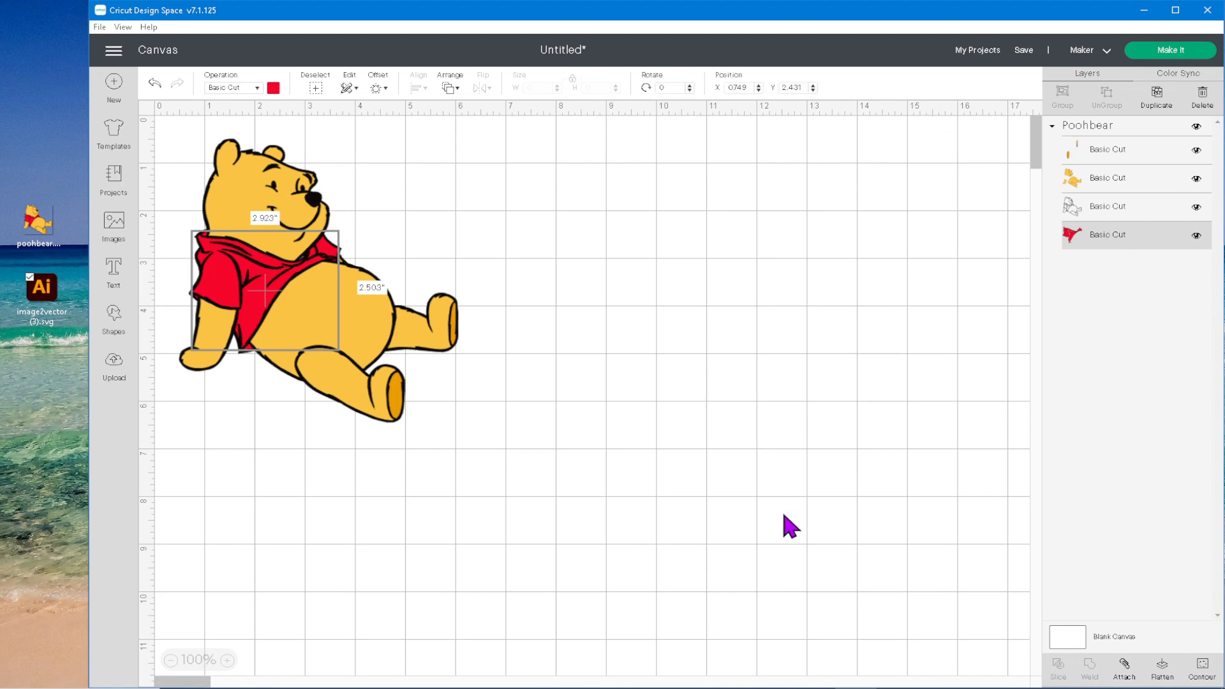
left_click(774, 426)
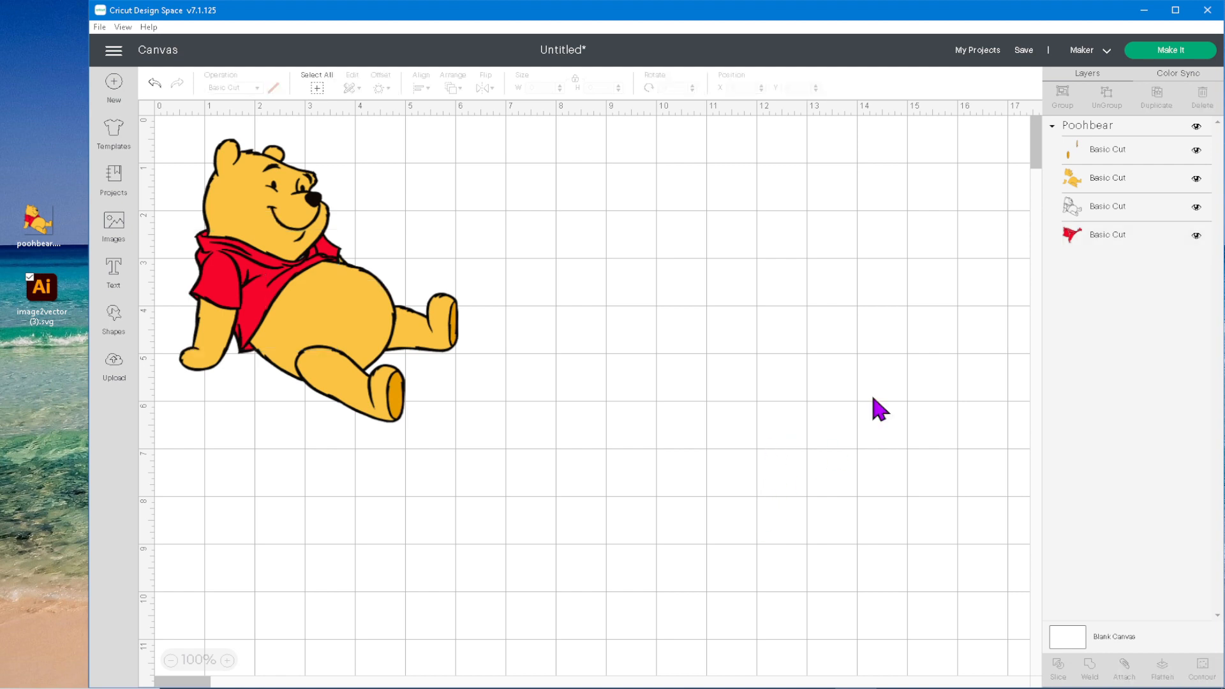
left_click(1196, 208)
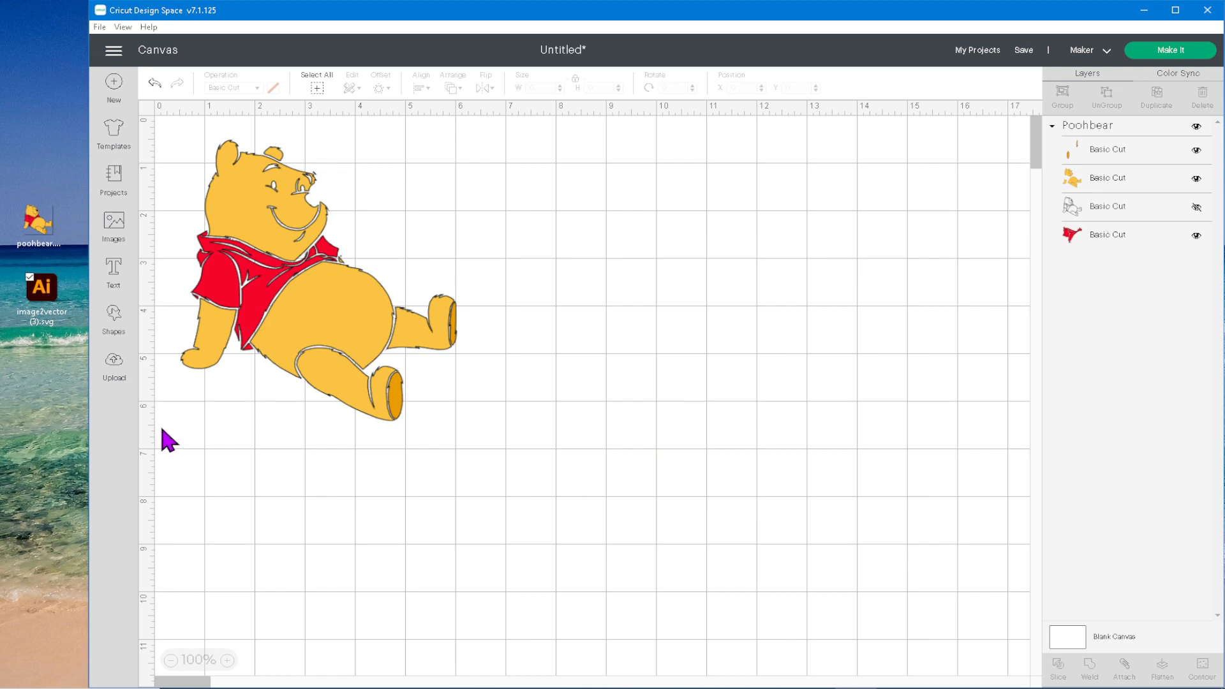
Step: Load the poohbear image from the desktop as a new upload, choose the Complex image type and accept it without removing any background
left_click(114, 367)
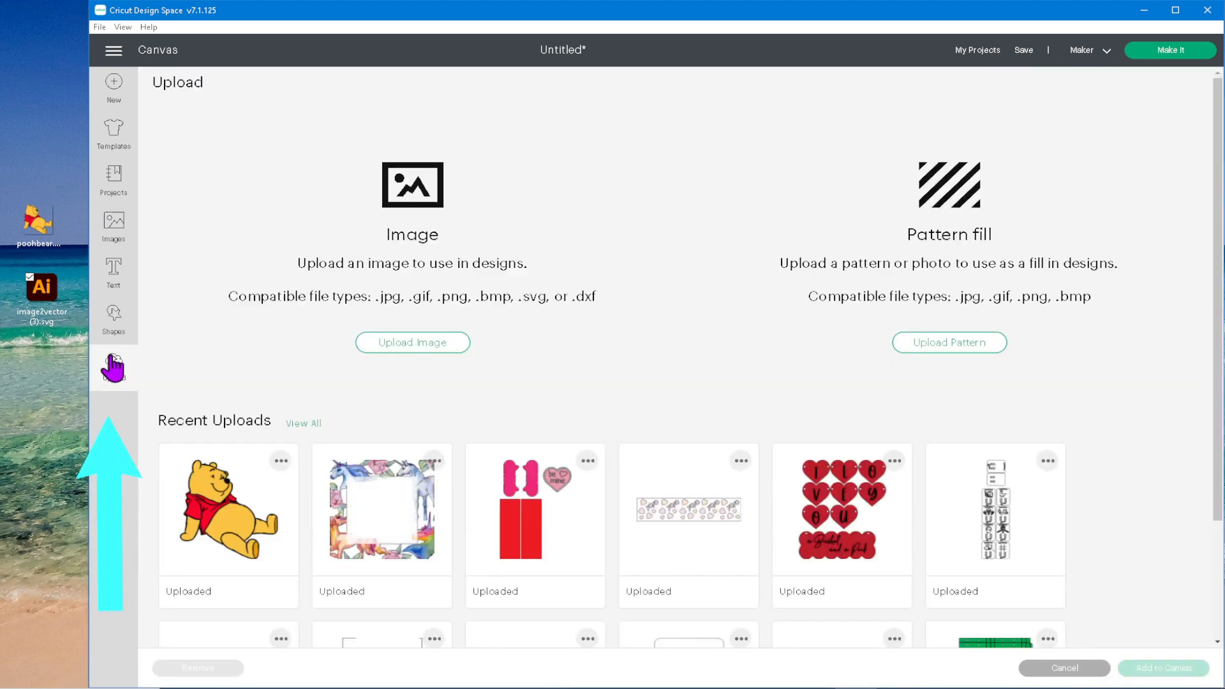
left_click(415, 346)
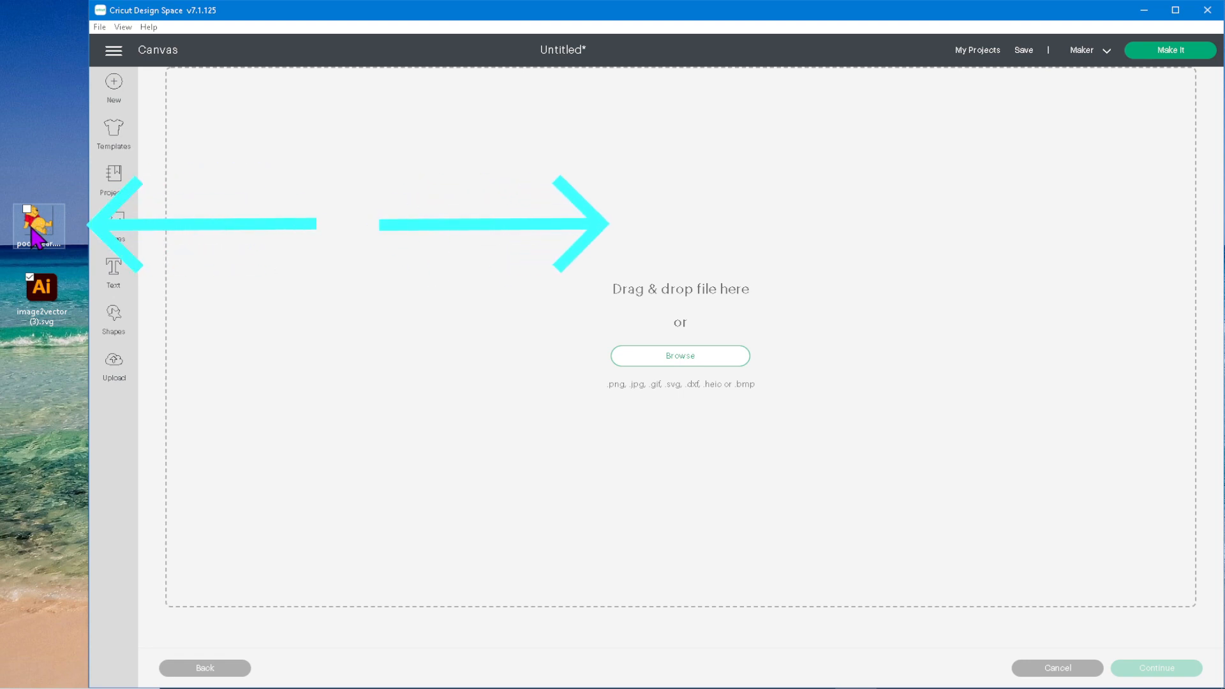
left_click_drag(35, 220, 672, 280)
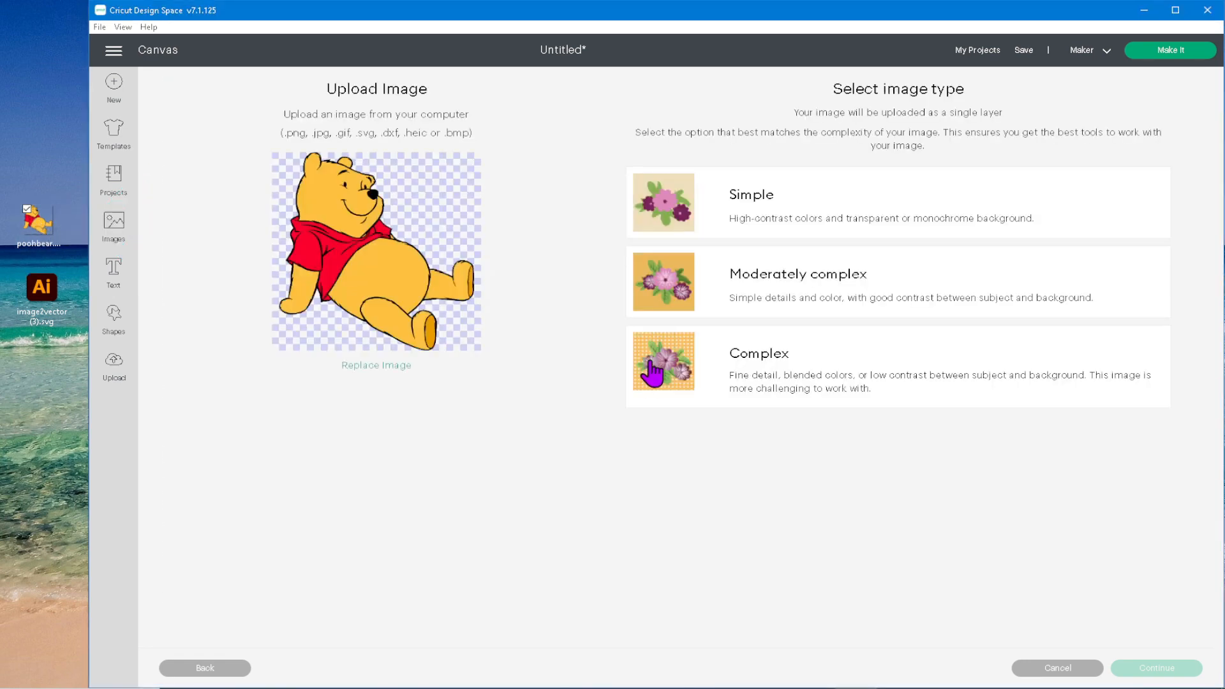
left_click(776, 377)
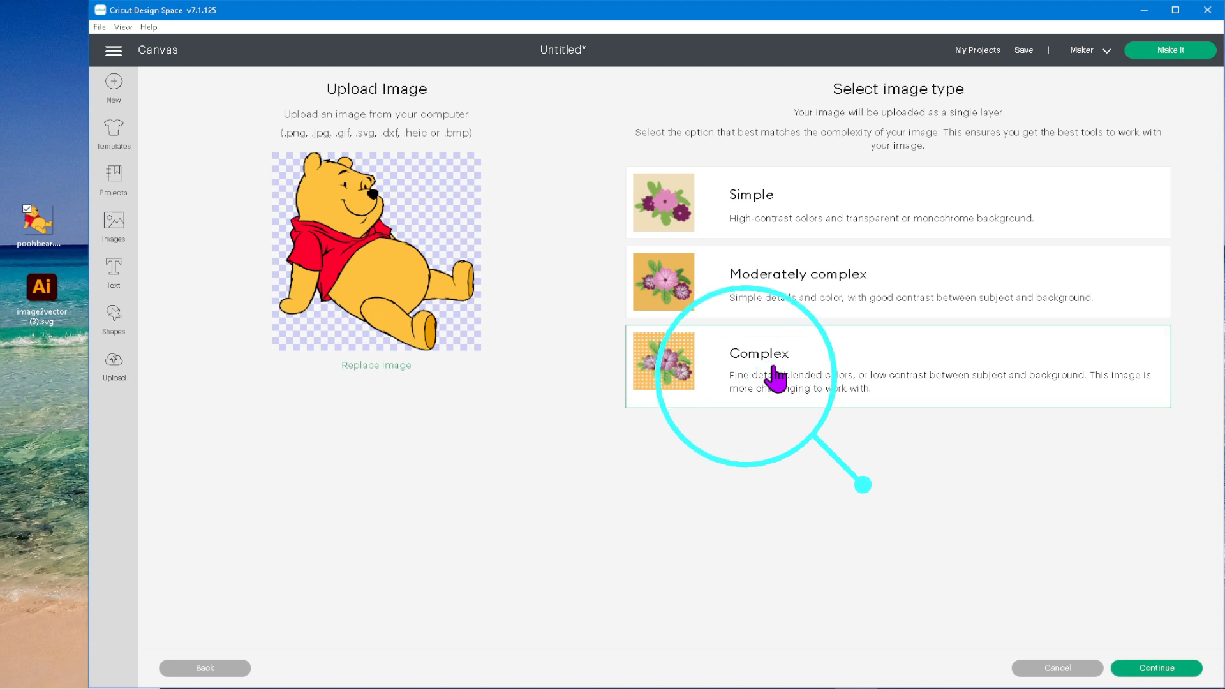
left_click(1153, 667)
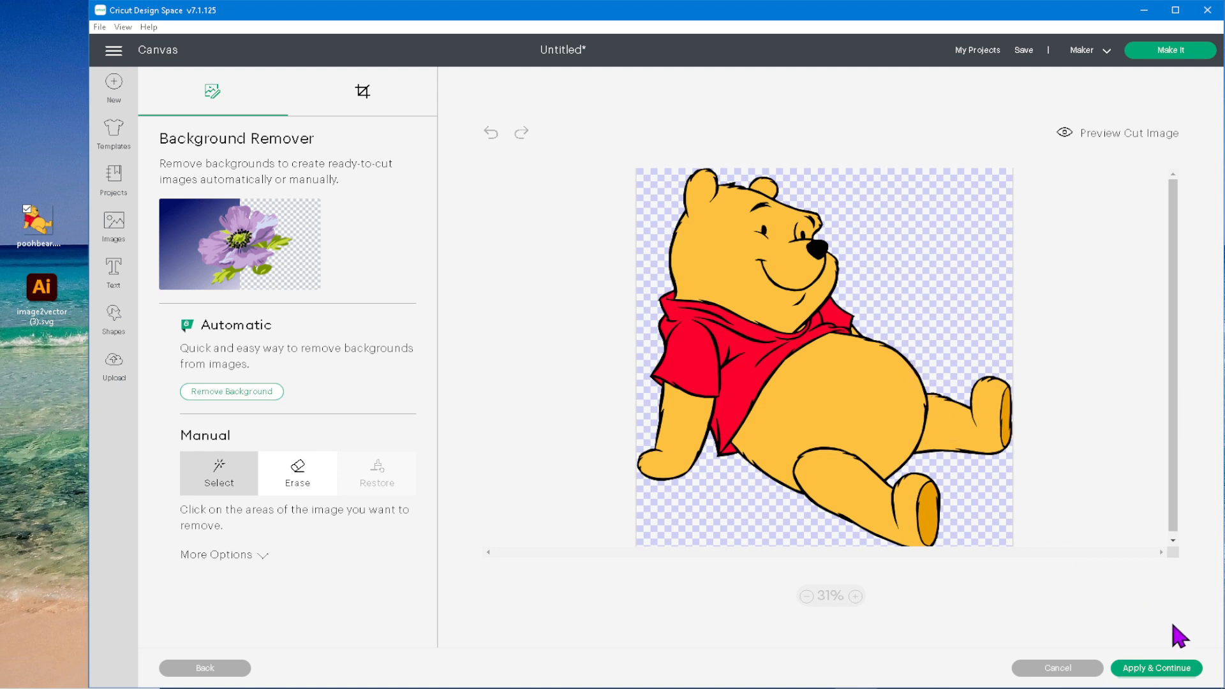
left_click(1155, 669)
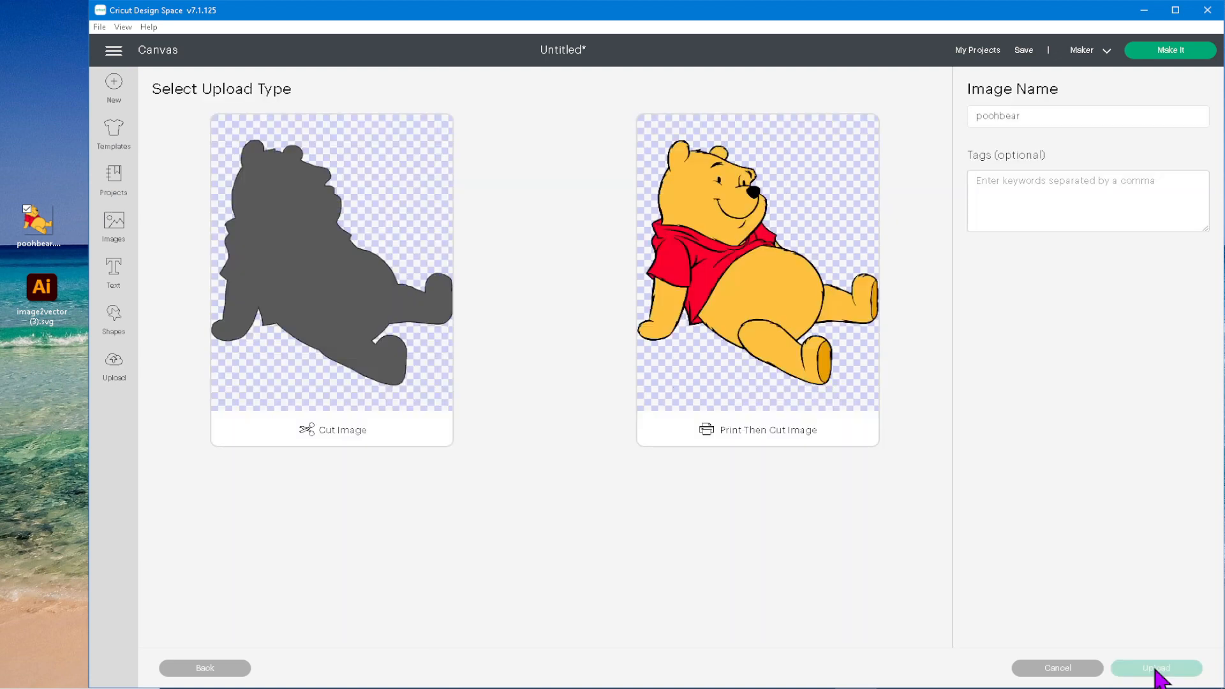
Step: Upload the poohbear image as a Cut Image and add the black silhouette to the canvas
left_click(333, 295)
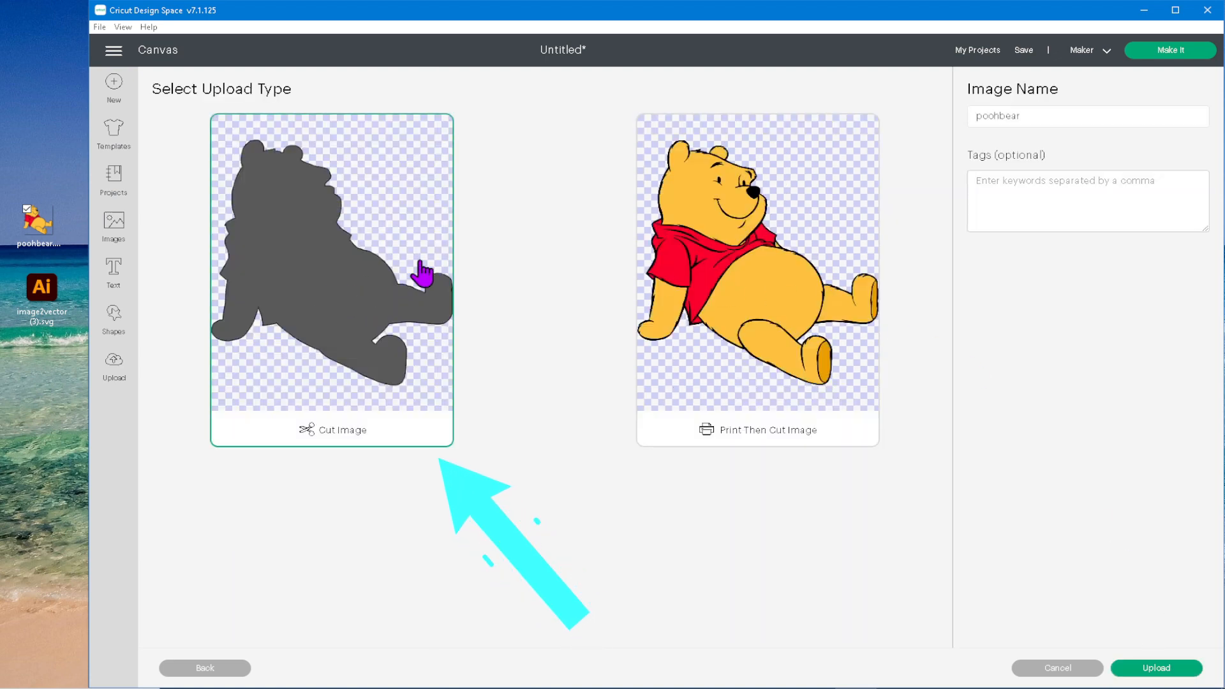
left_click(1156, 668)
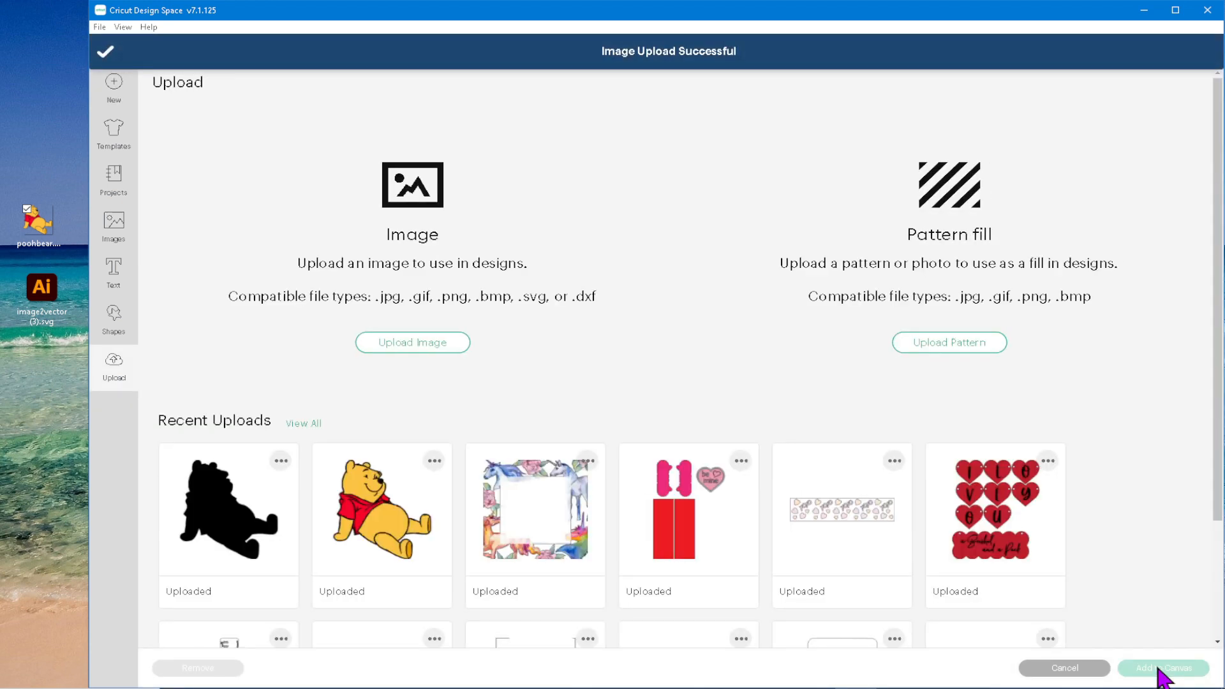
left_click(205, 505)
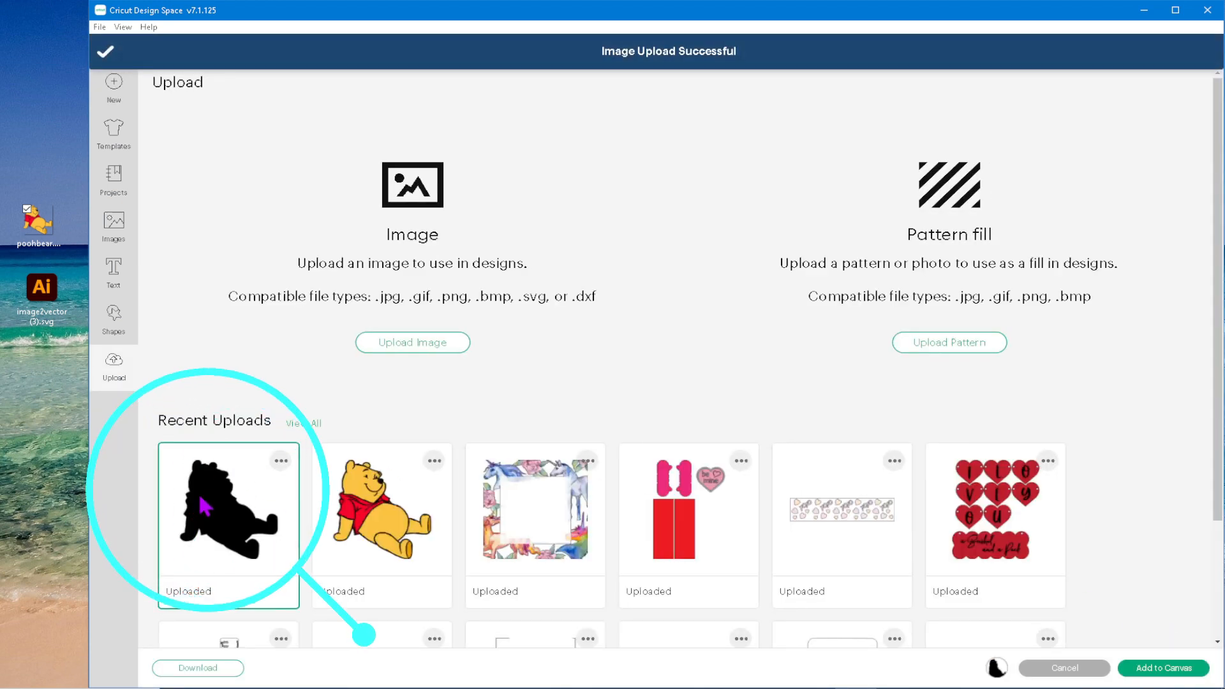
left_click(1152, 670)
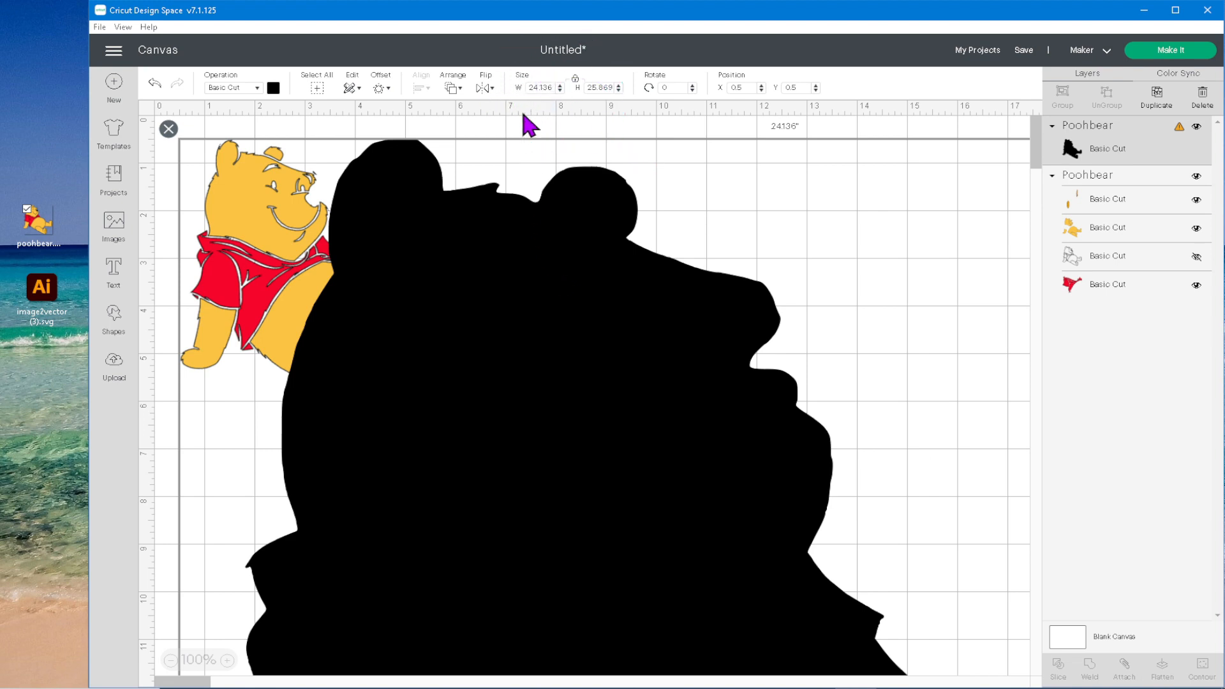
Step: Set the black silhouette's width to 5 inches and move it beside the colored Pooh
left_click(548, 88)
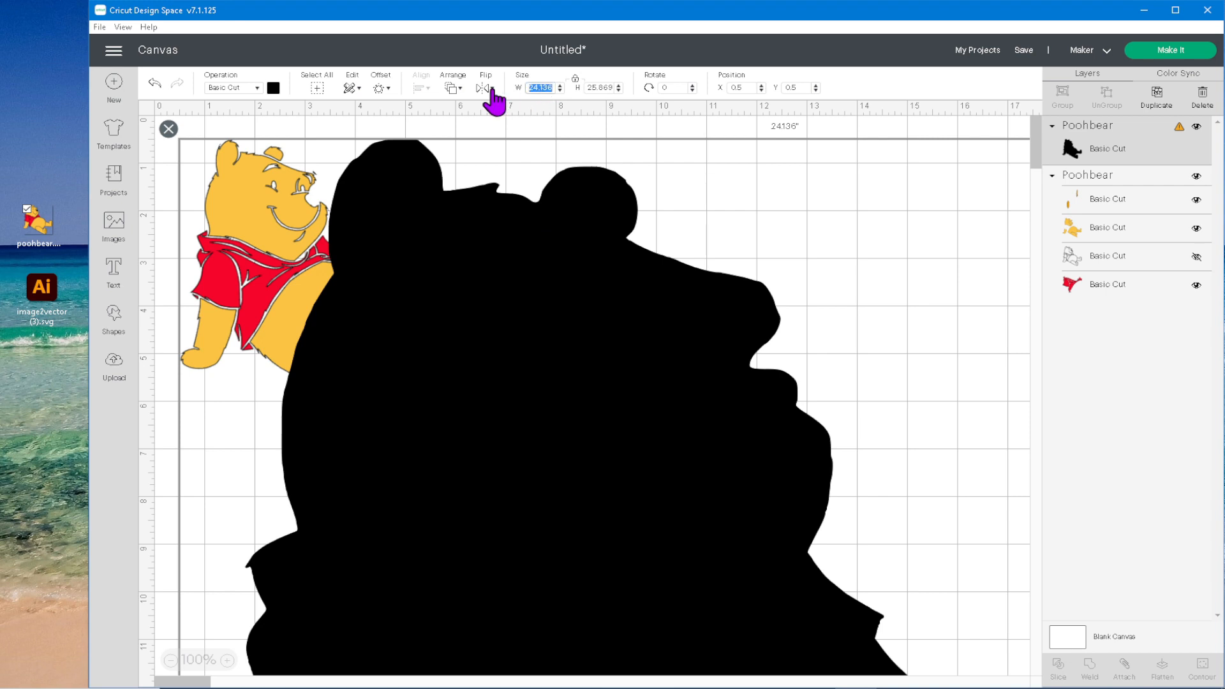
type("5")
key("Return")
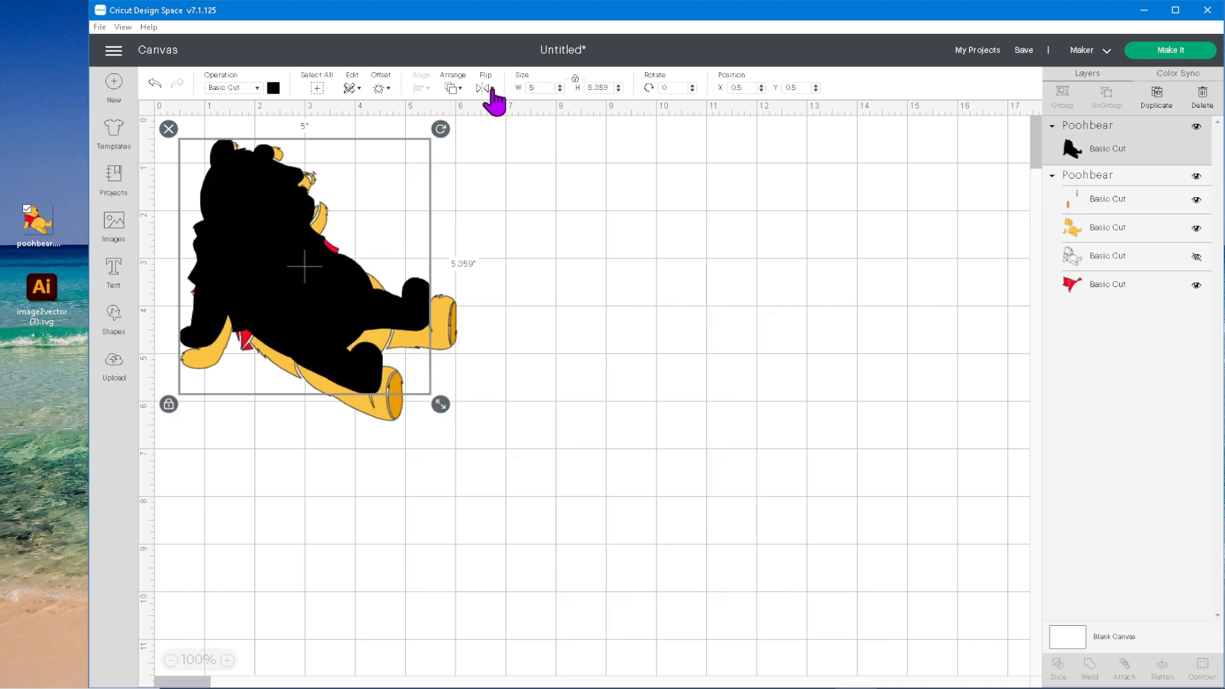
left_click_drag(461, 331, 624, 351)
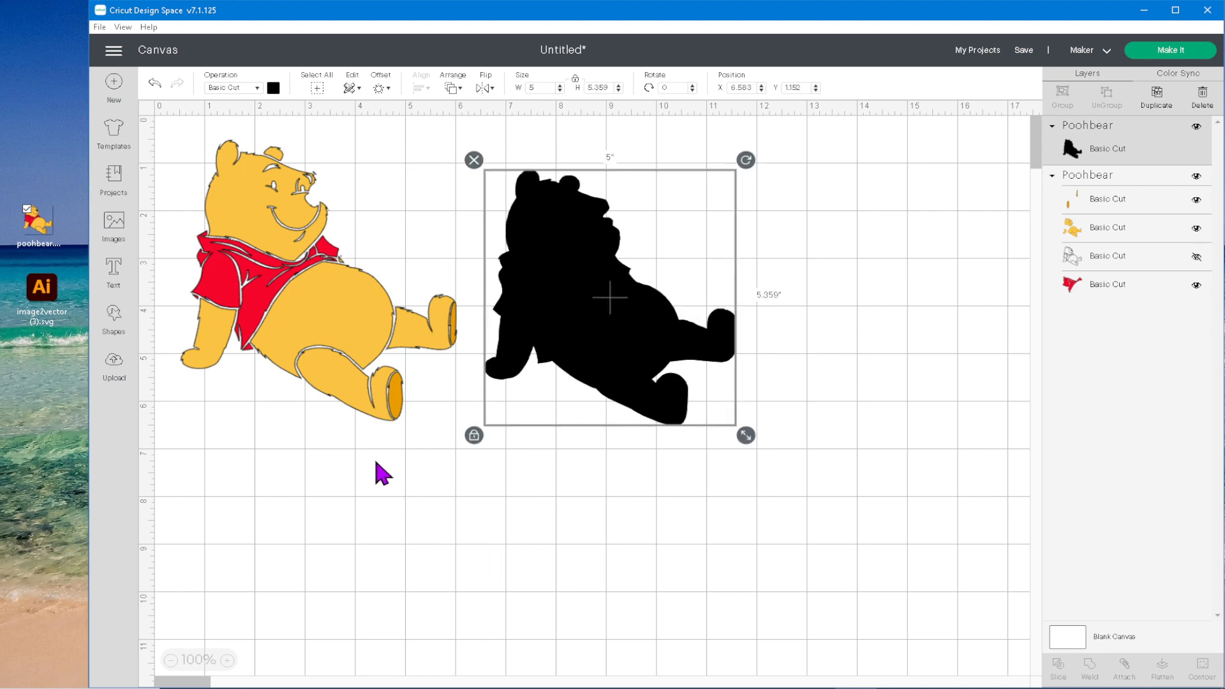
Step: Match the black silhouette to the colored Pooh's size by setting its width to 5.484 inches
left_click(319, 330)
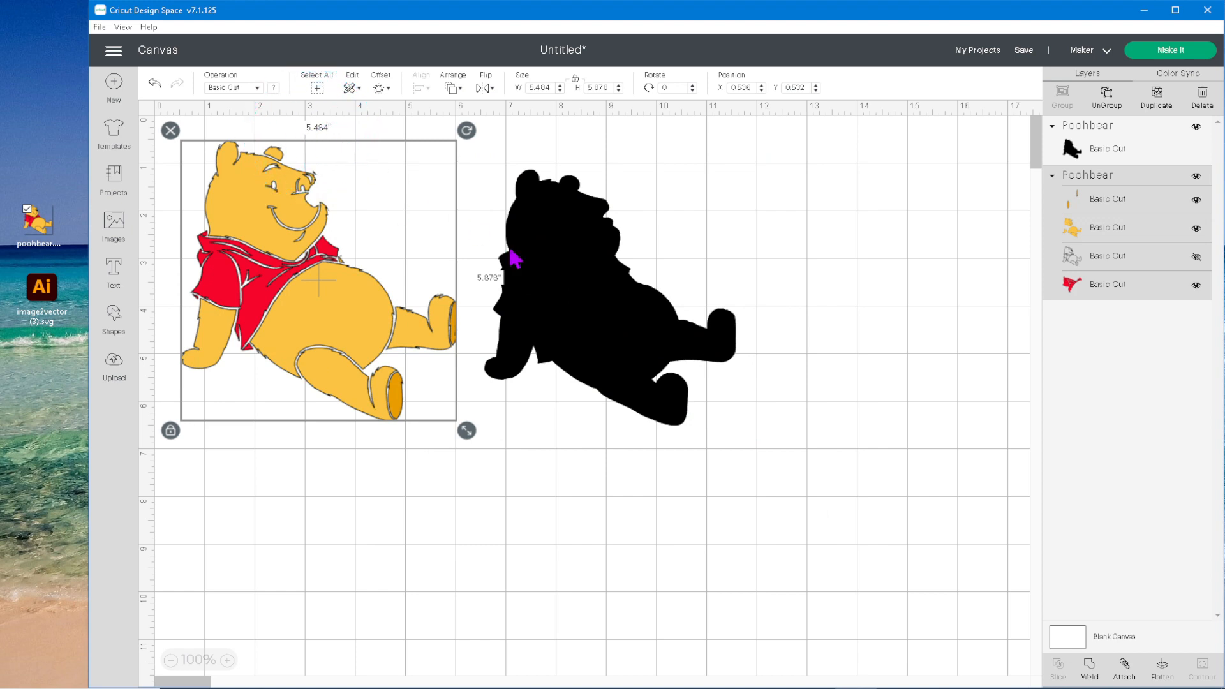
left_click(598, 314)
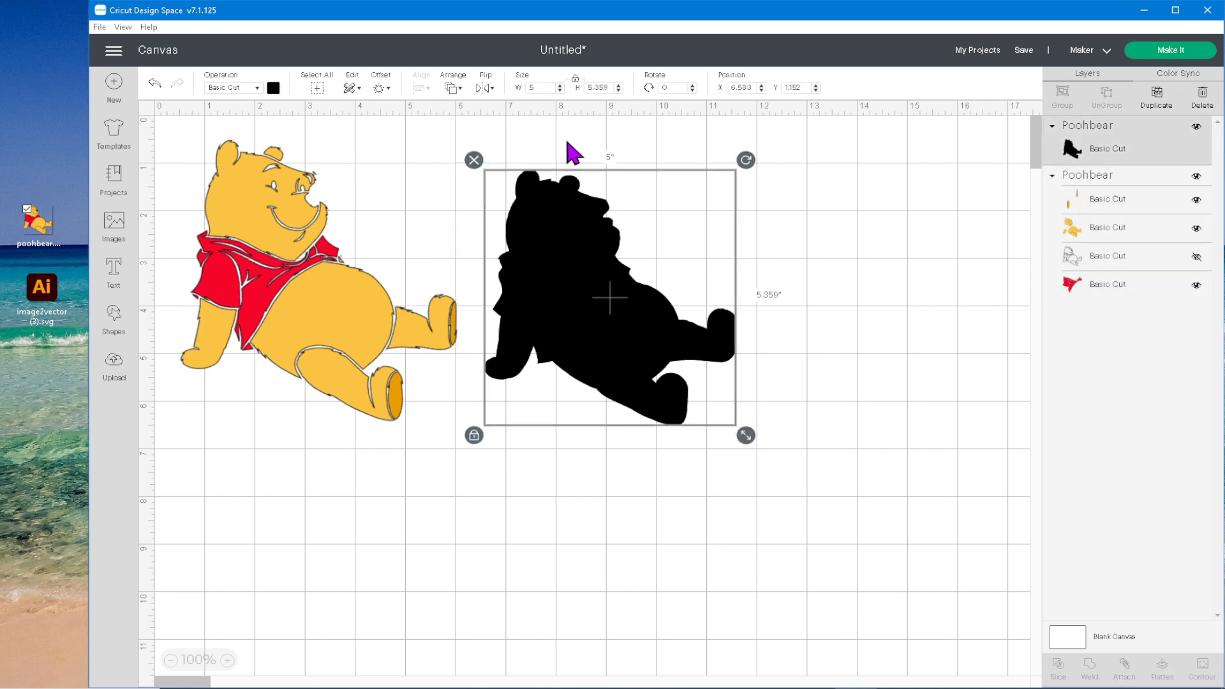
left_click(538, 85)
type(".484")
key("Return")
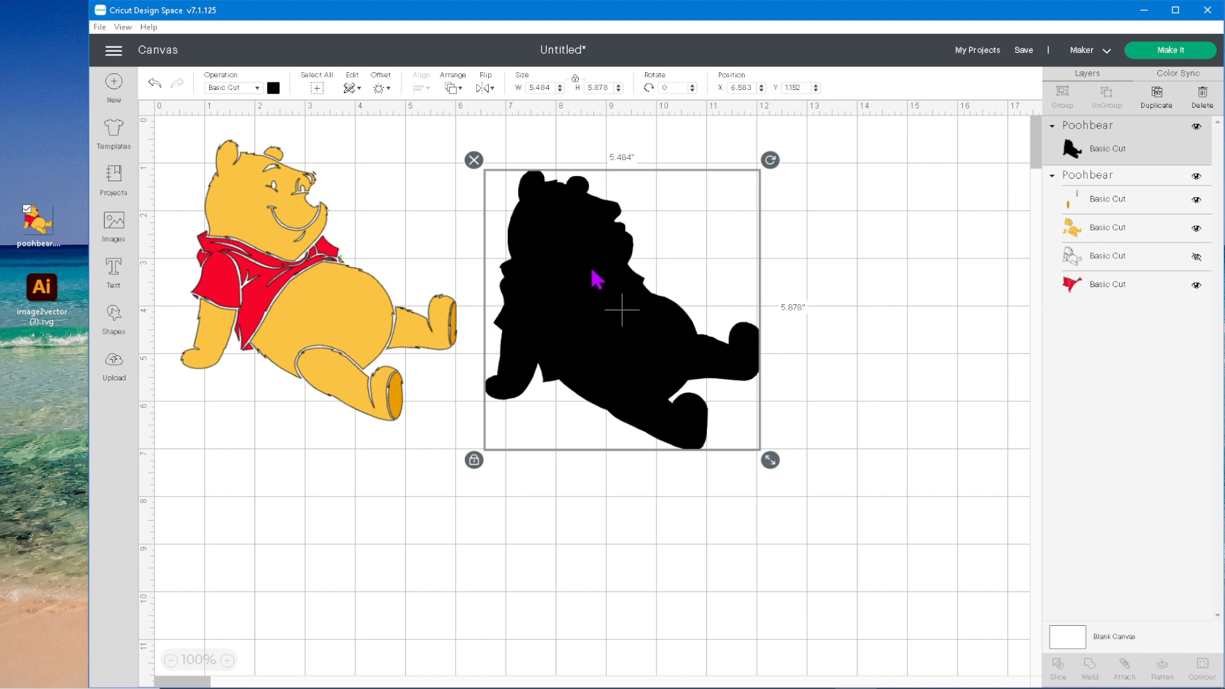
Step: Send the black silhouette to the back and align it behind the colored Pooh at about X 0.541, Y 0.541 inches
right_click(575, 248)
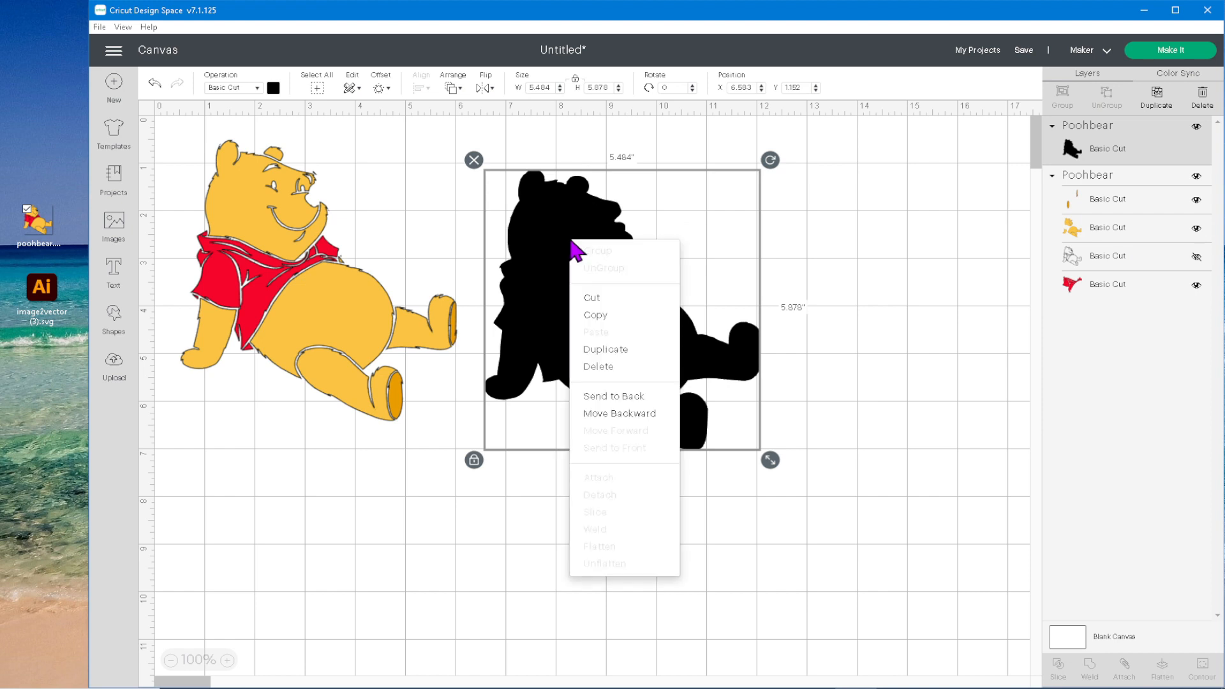
left_click(610, 397)
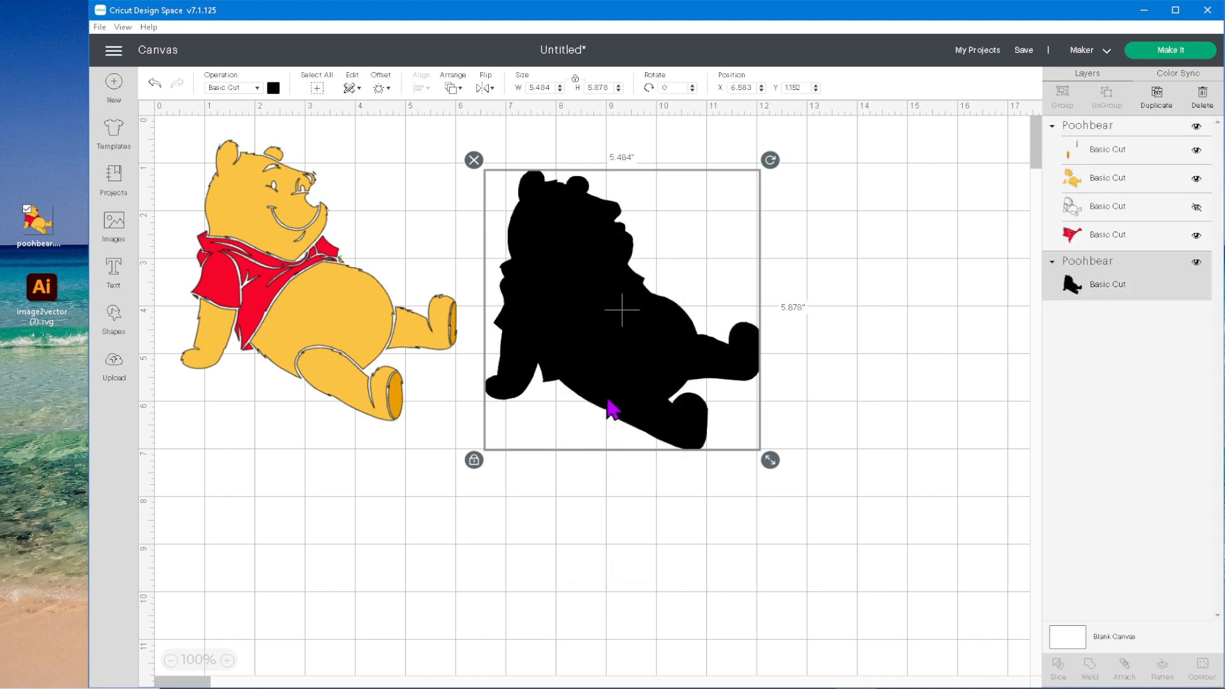
left_click_drag(619, 348, 310, 309)
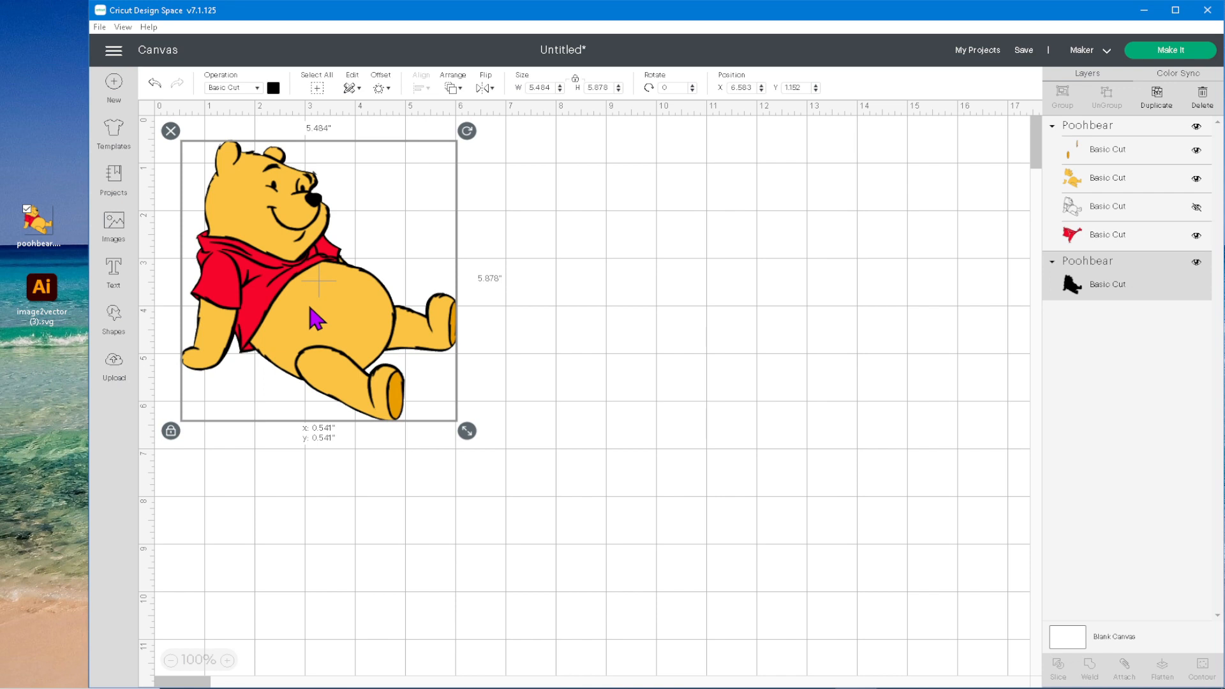
left_click_drag(310, 307, 310, 308)
left_click(765, 467)
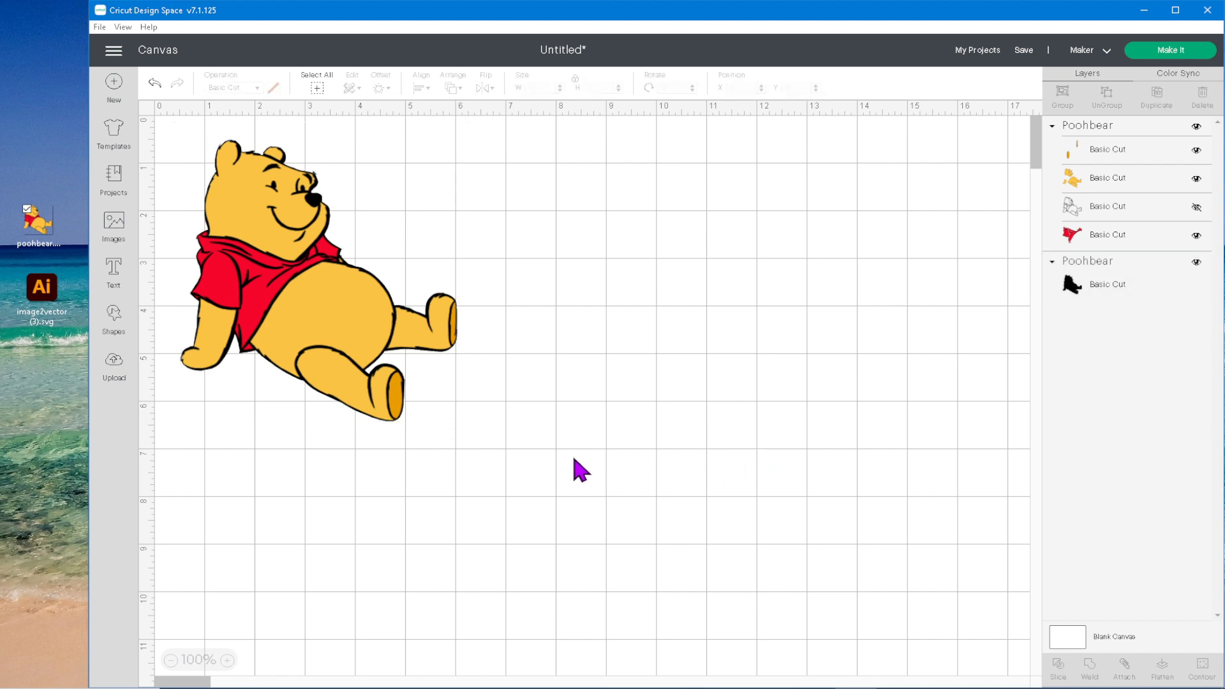
Step: Group the colored Pooh with the black silhouette and scale the group down slightly
left_click_drag(543, 462, 169, 151)
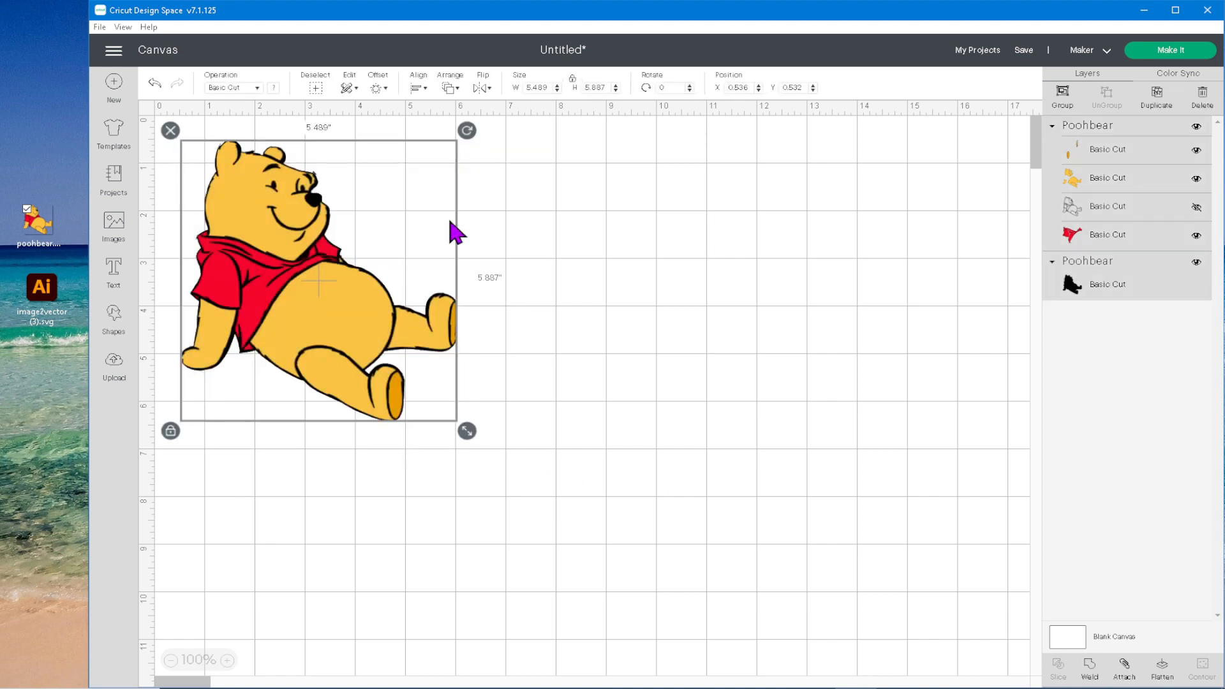
left_click(1055, 93)
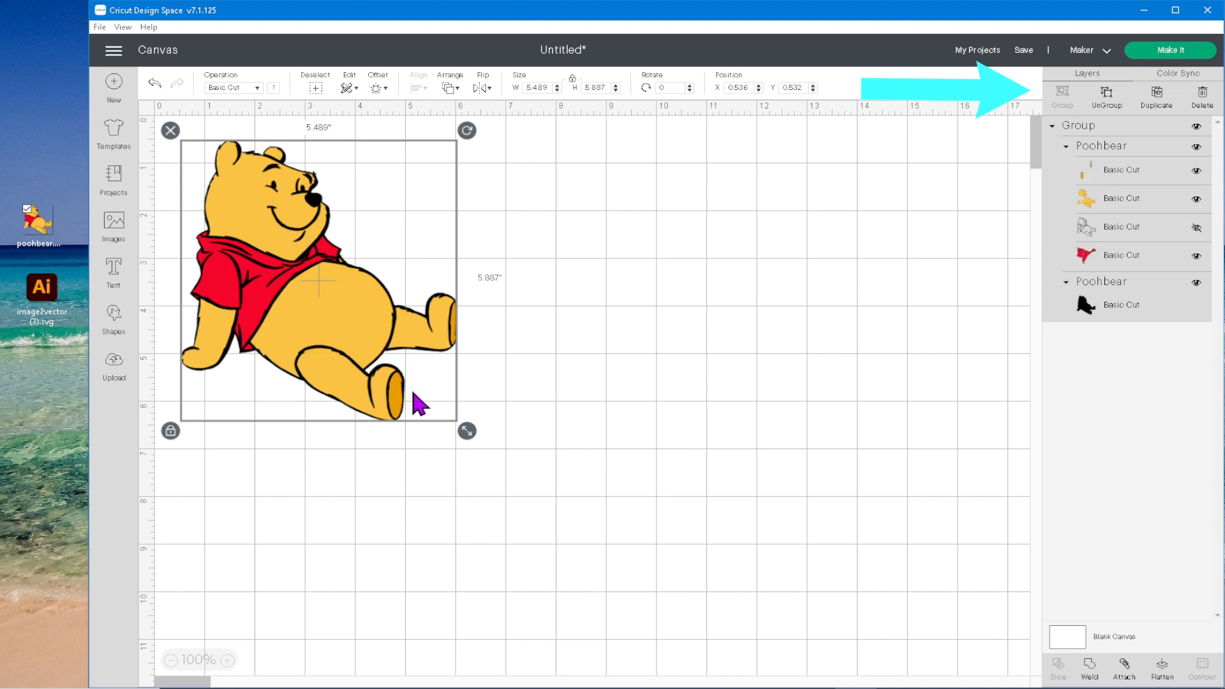
mouse_move(467, 430)
left_mouse_down()
mouse_move(391, 347)
mouse_move(493, 393)
mouse_move(458, 348)
left_mouse_up()
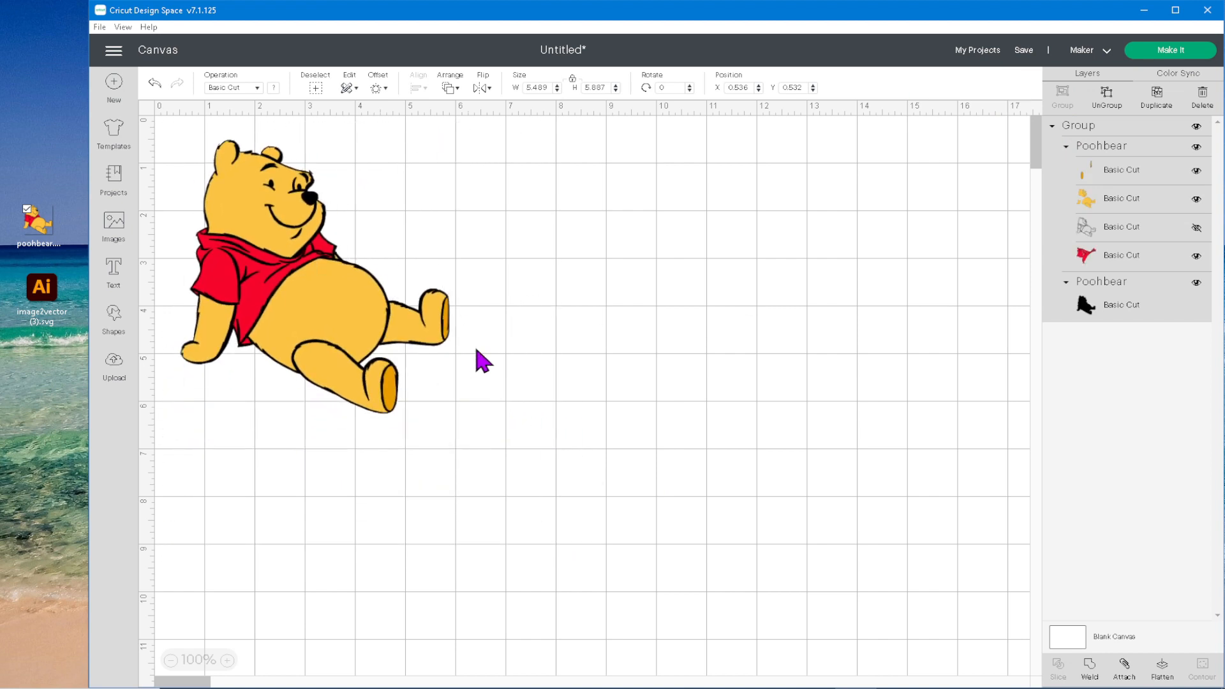